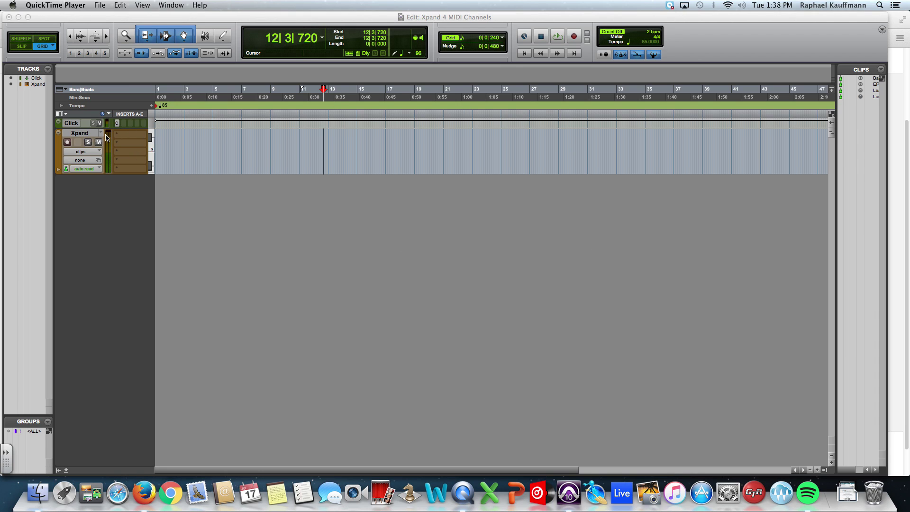
Step: Insert the Xpand2 (stereo) instrument on the Xpand track's first insert and record-arm the track
left_click(82, 133)
left_click(82, 134)
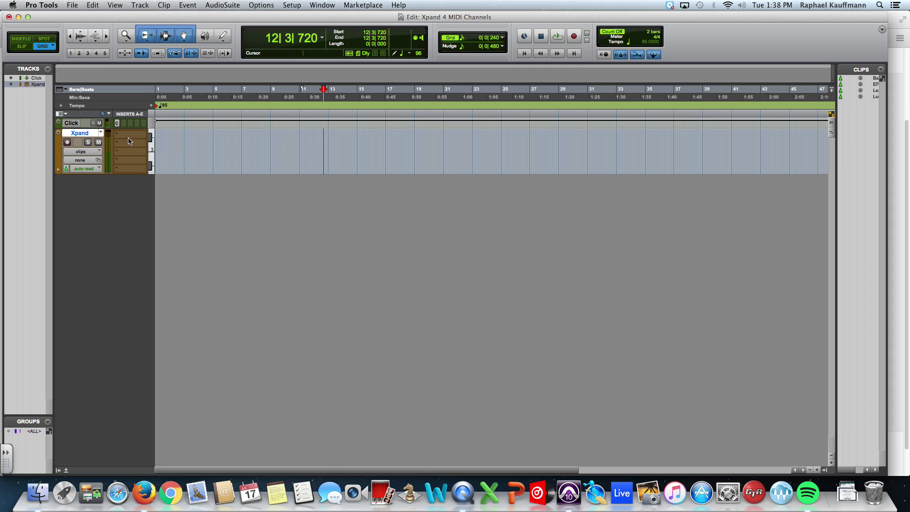
left_click(131, 141)
mouse_move(171, 150)
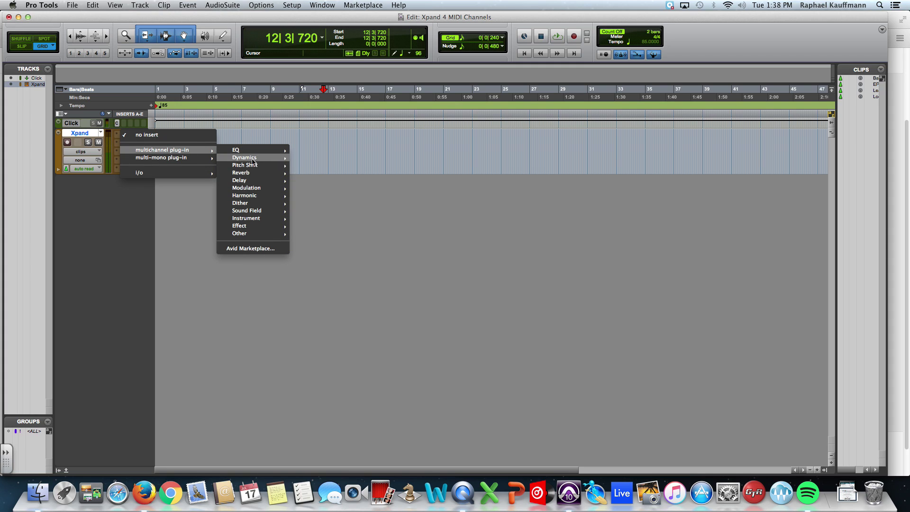
mouse_move(252, 218)
left_click(348, 332)
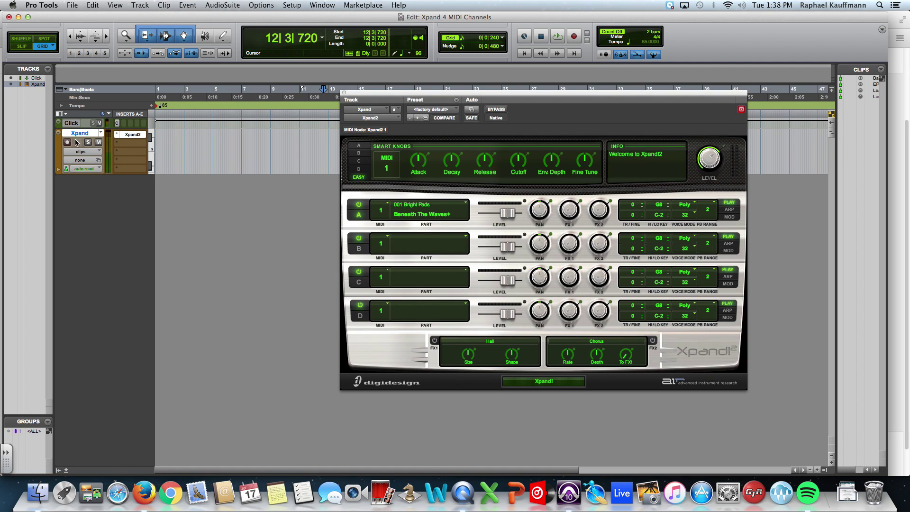
left_click(68, 147)
Step: Load the 25 Basses > +04 Woody Fretless preset into Xpand2
left_click(442, 110)
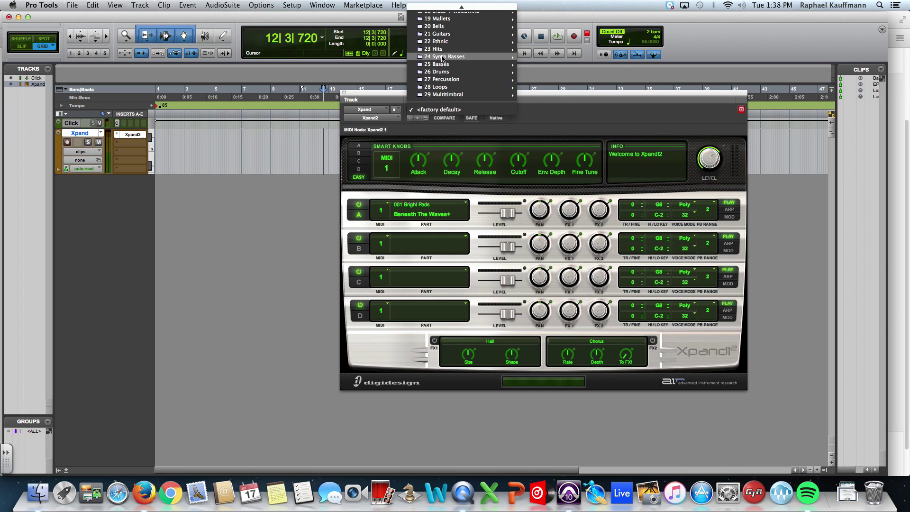
mouse_move(470, 64)
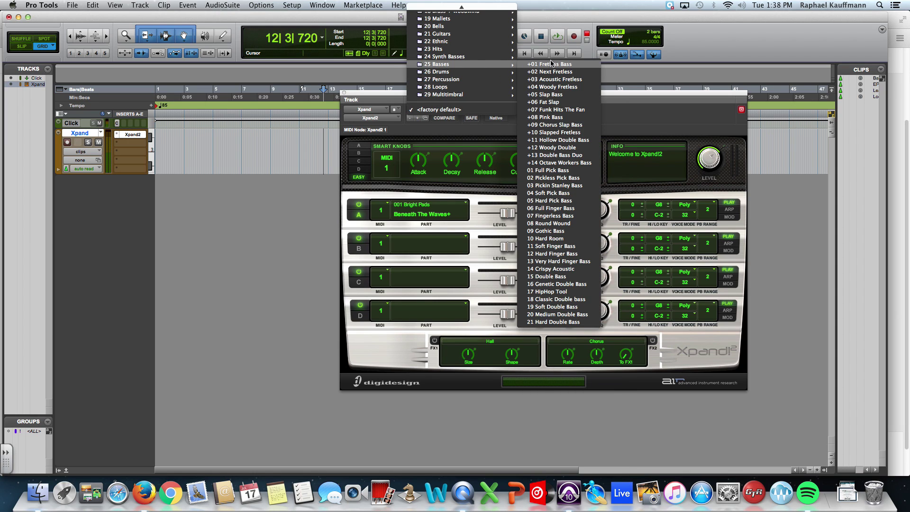
left_click(554, 86)
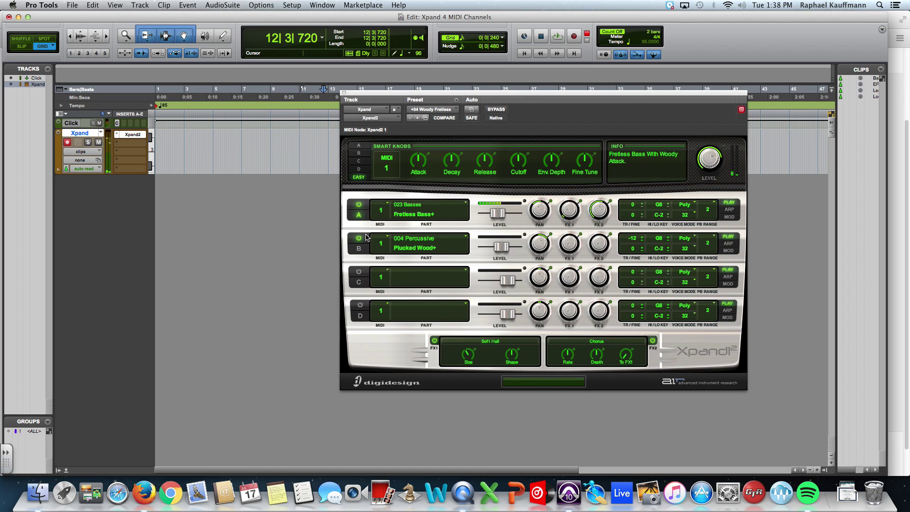
Step: Audition Fretless Bass+ (part A) and Plucked Wood+ (part B) each alone, then re-enable both
left_click(358, 240)
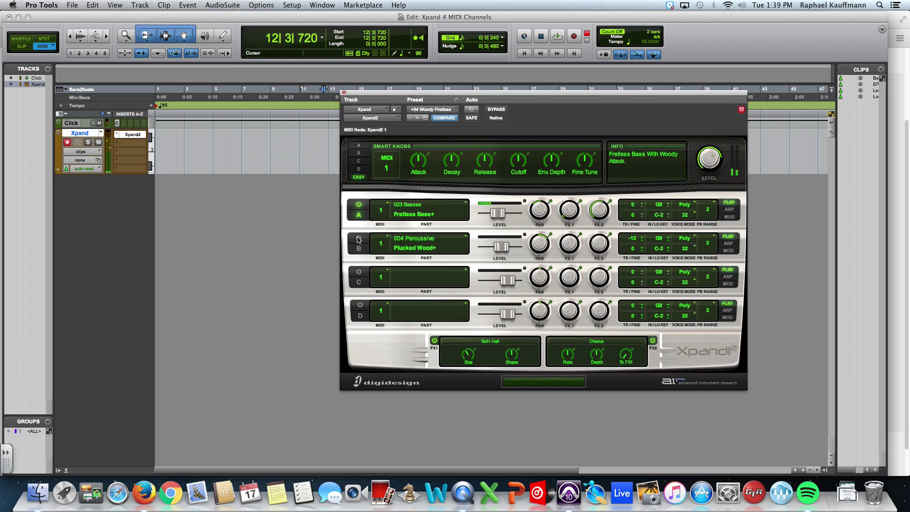
left_click(358, 240)
left_click(360, 206)
left_click(359, 209)
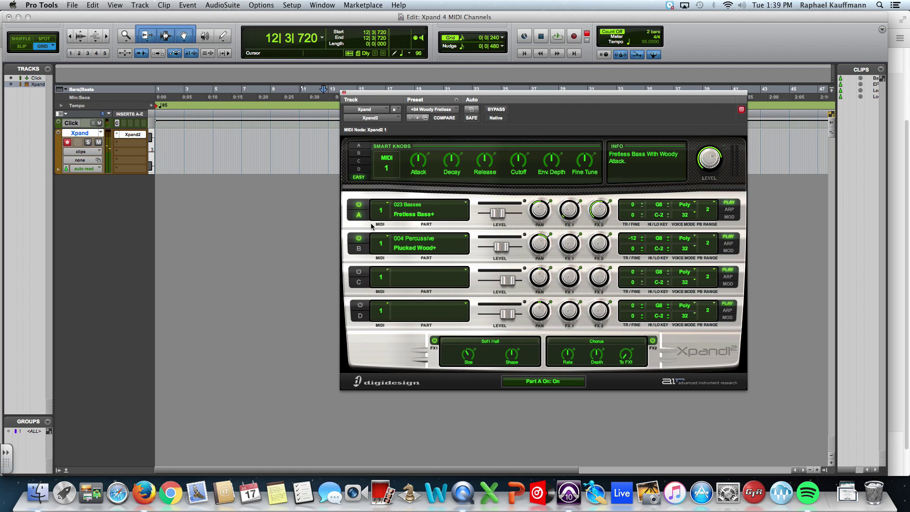
Step: Load the 09 Multitrack Arpeggios > +16 Car Chase 1 preset into Xpand2
left_click(437, 109)
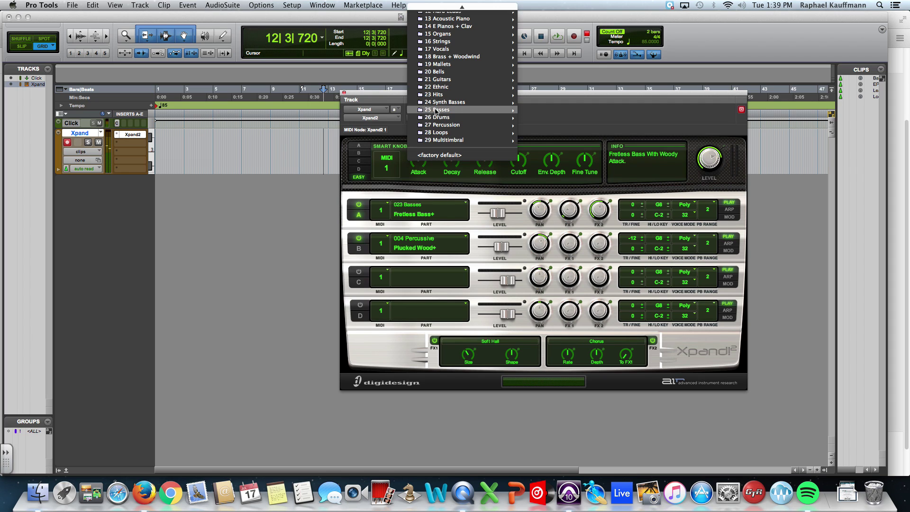
scroll(455, 28, "up", 3)
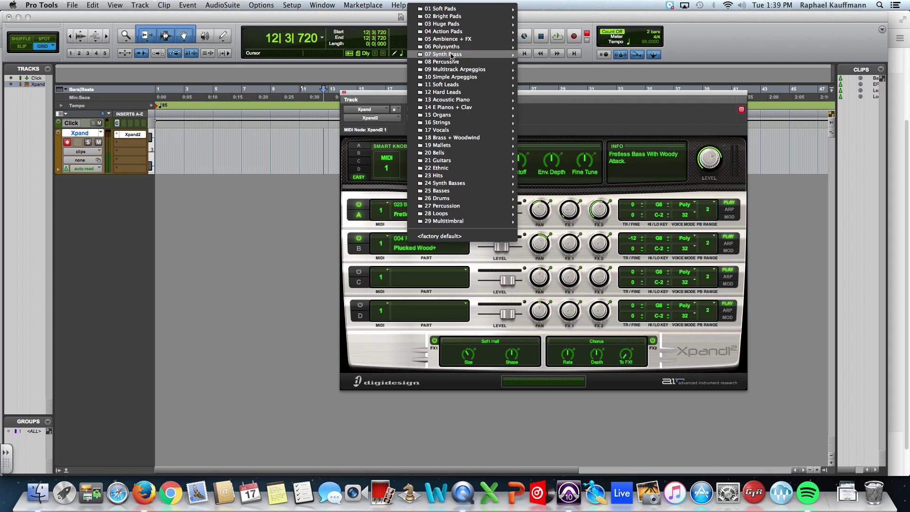
mouse_move(454, 69)
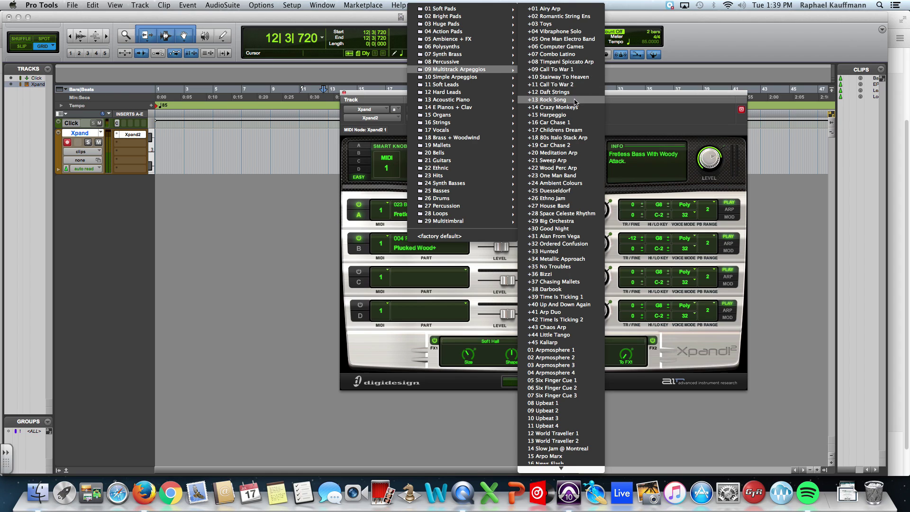
left_click(569, 122)
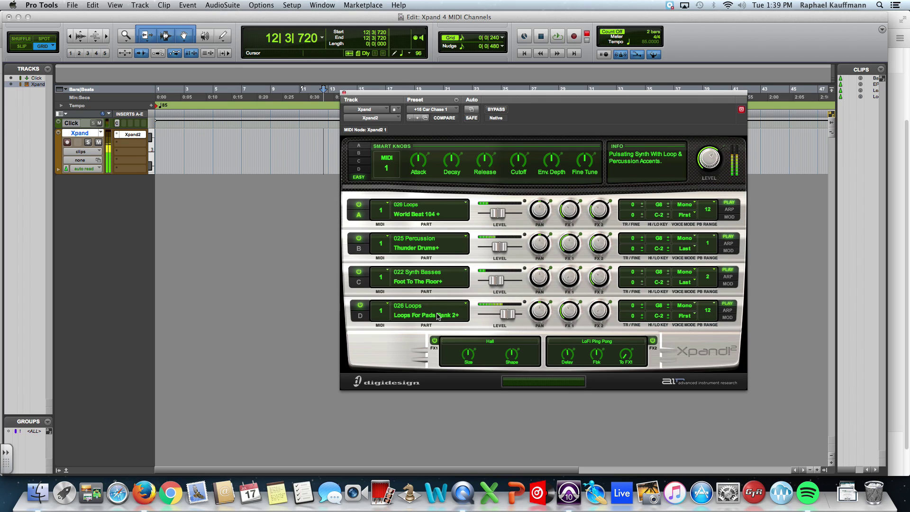
Step: Hear part A alone, then part B alone, by switching the other parts off
left_click(359, 238)
left_click(359, 272)
left_click(359, 306)
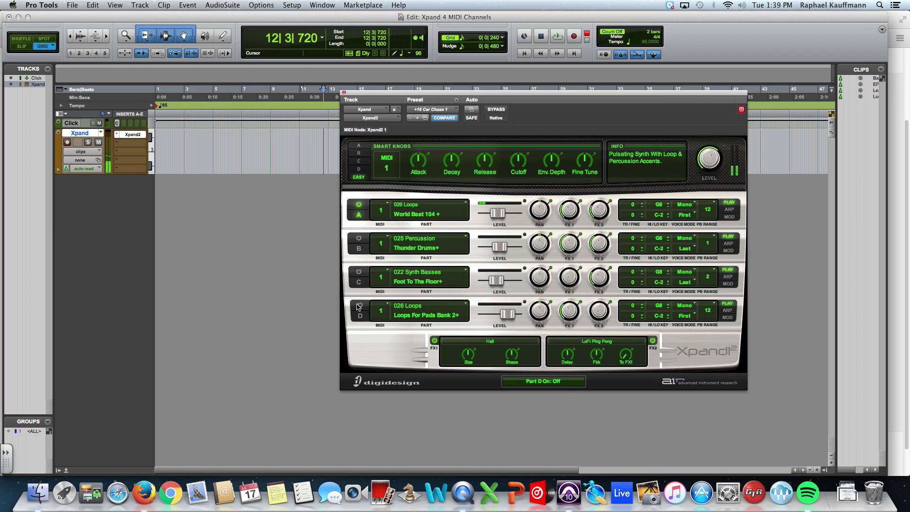
left_click(359, 238)
left_click(359, 204)
Step: Hear part C alone, then part D alone, then turn all four parts back on
left_click(362, 239)
left_click(362, 273)
left_click(360, 274)
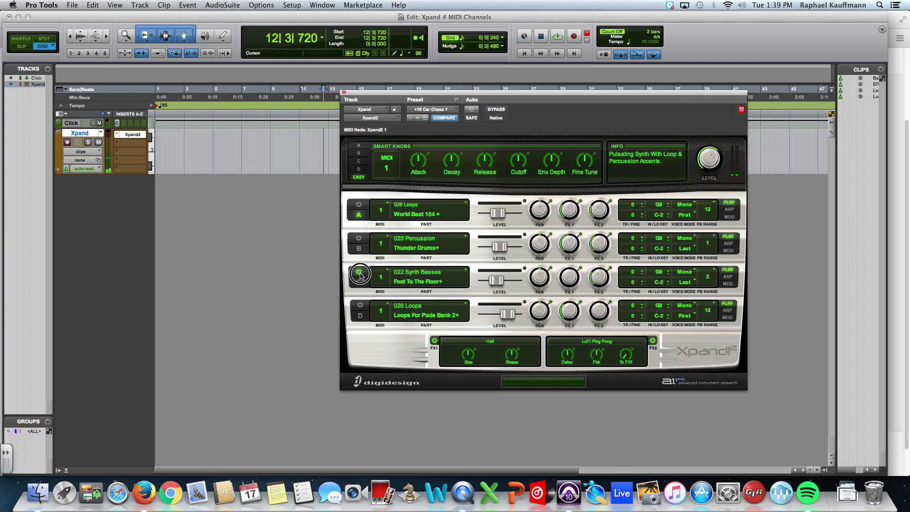
left_click(360, 306)
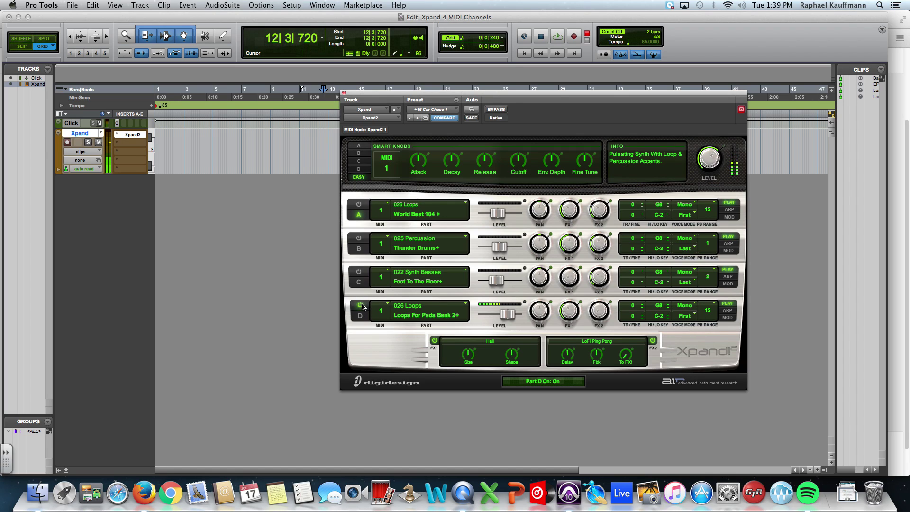
left_click(364, 274)
left_click(359, 238)
left_click(363, 206)
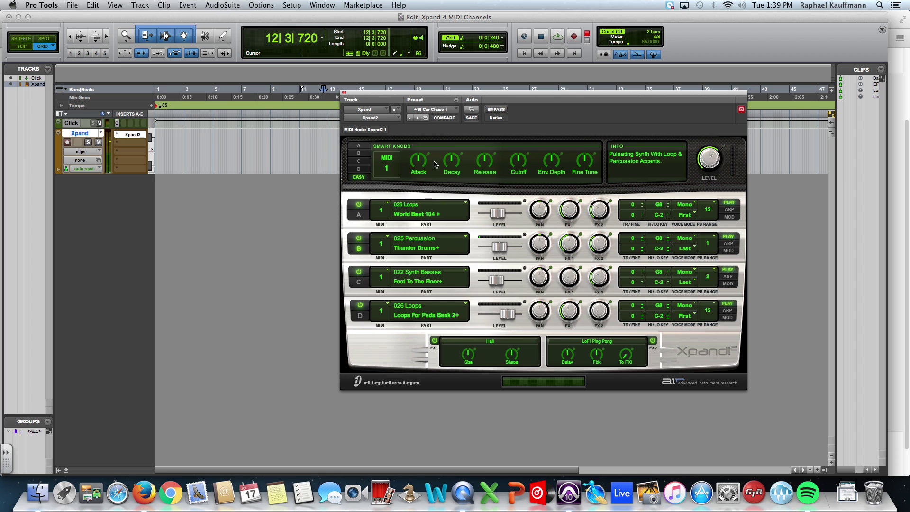
Step: Restore Xpand2's <factory default> preset, then assign parts B, C, D to MIDI channels 2, 3, 4
left_click(440, 114)
left_click(462, 277)
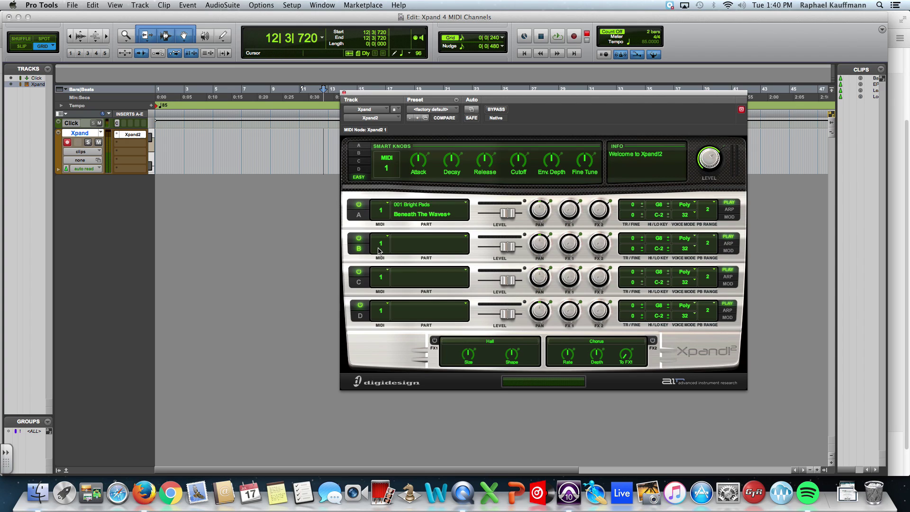
left_click(383, 244)
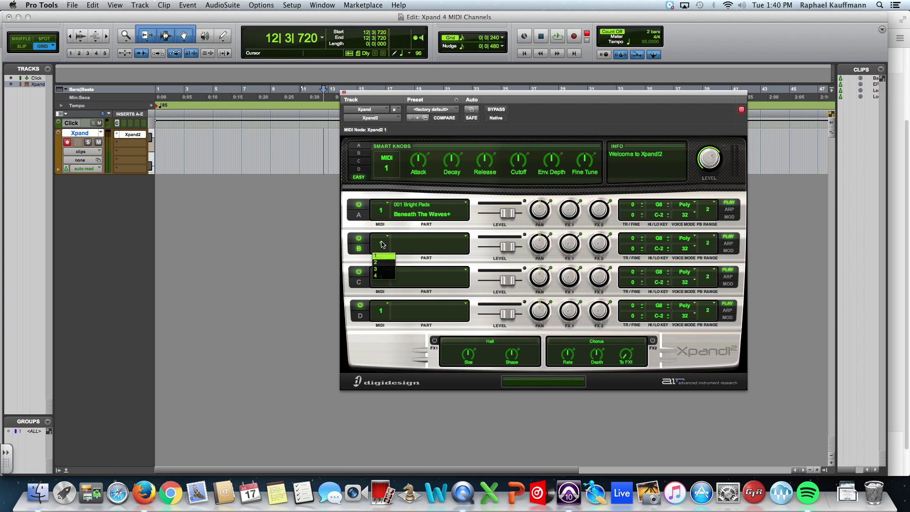
left_click(383, 241)
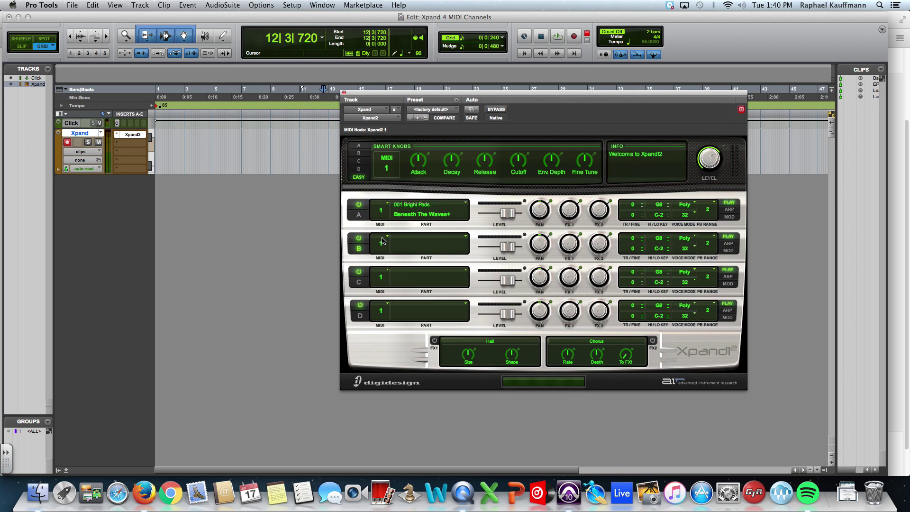
left_click(383, 242)
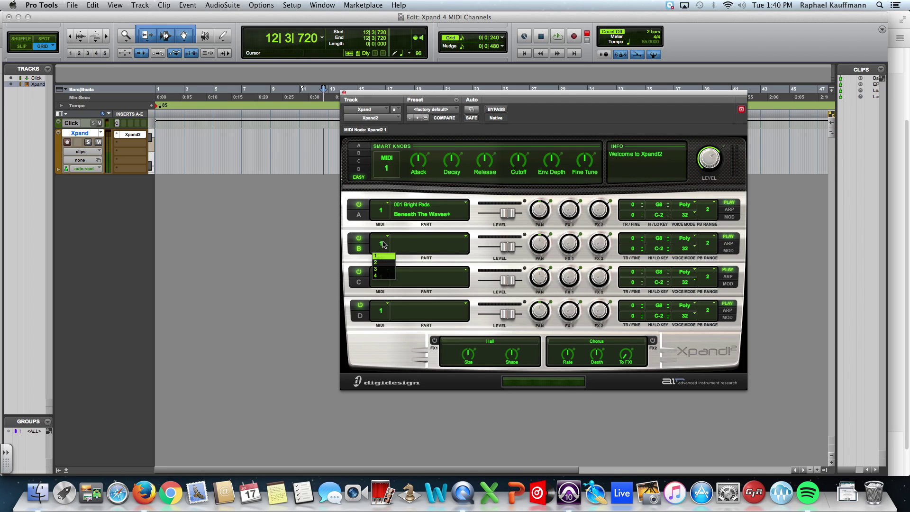
left_click(386, 267)
left_click(387, 277)
left_click(387, 303)
left_click(387, 303)
left_click(388, 341)
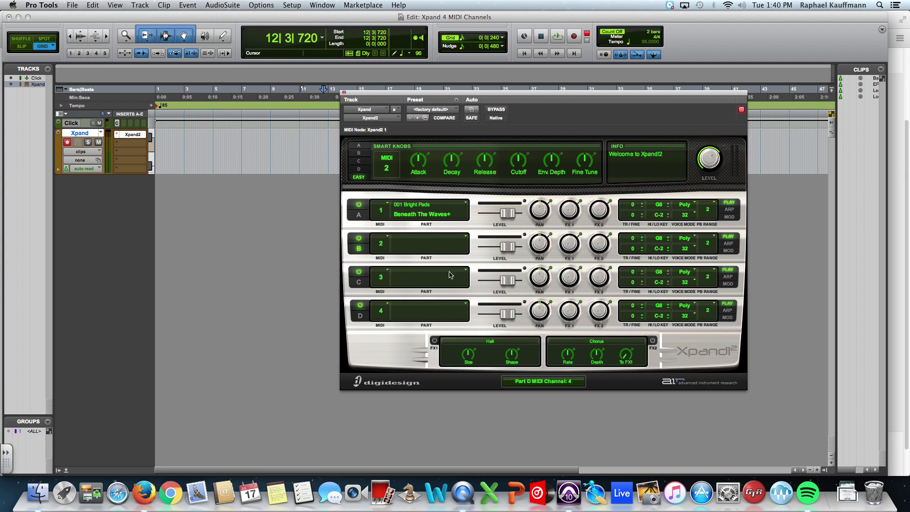
Step: Load the Urban 085+ loop patch into part A and the Mark 2+ electric piano into part B
left_click(437, 216)
left_click(437, 216)
left_click(441, 109)
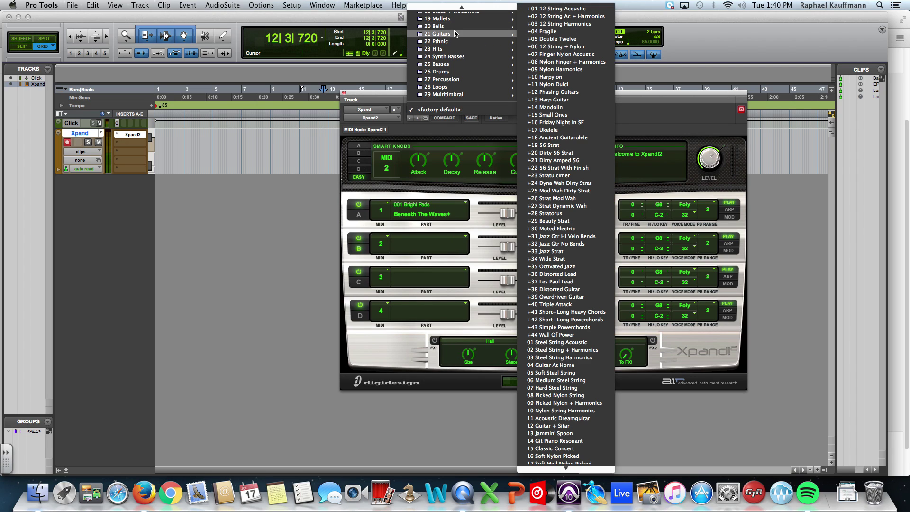
left_click(439, 216)
left_click(439, 217)
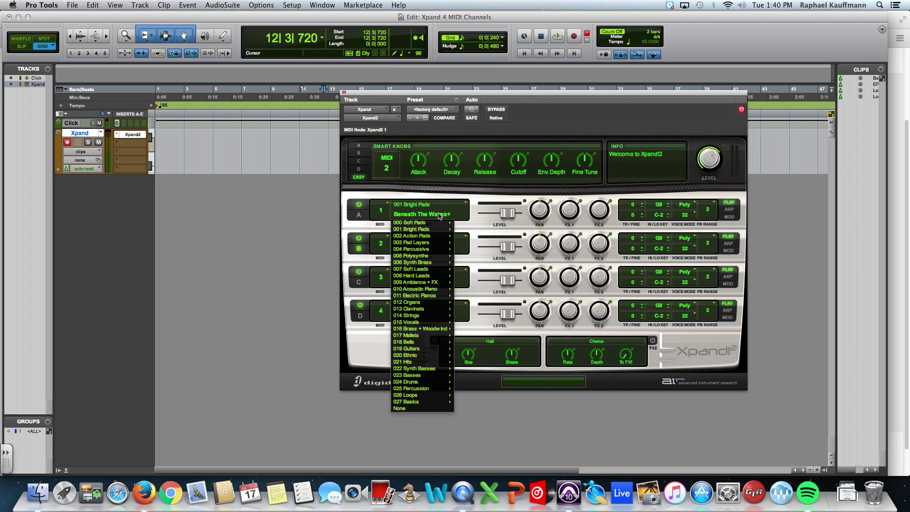
mouse_move(436, 372)
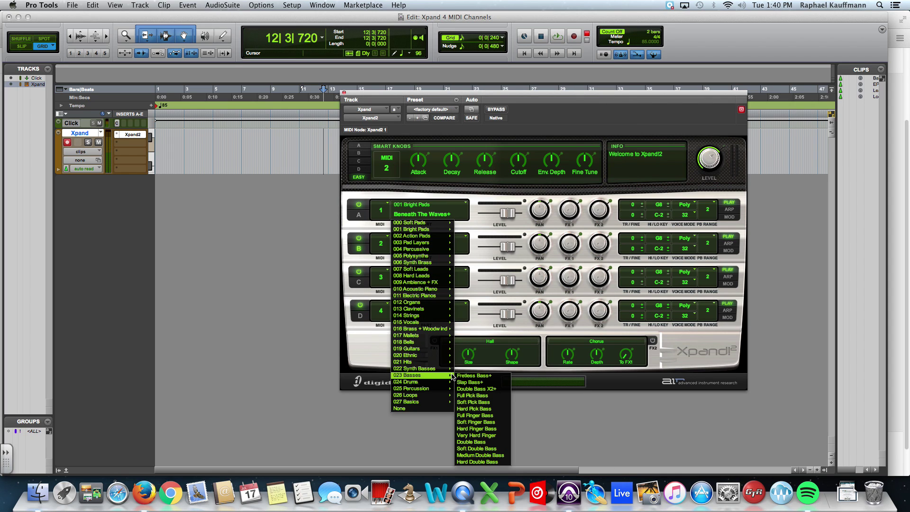
mouse_move(433, 275)
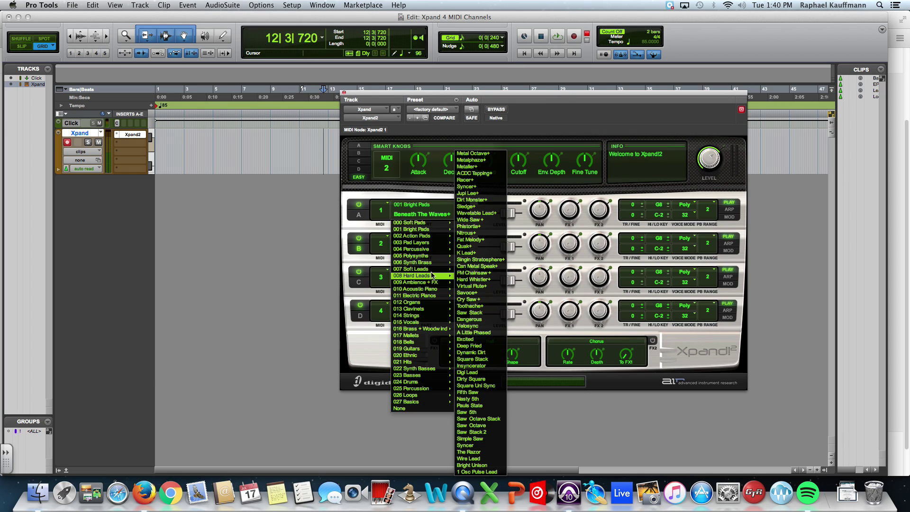
mouse_move(420, 395)
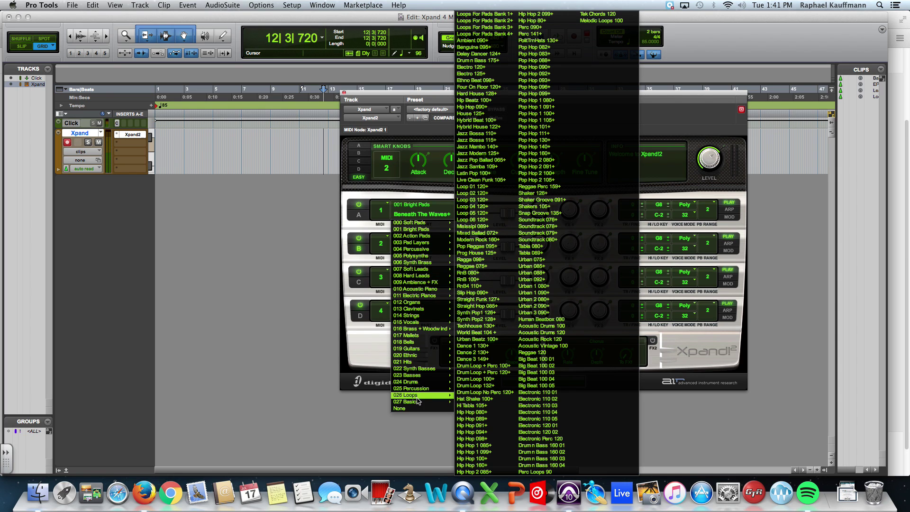
left_click(528, 266)
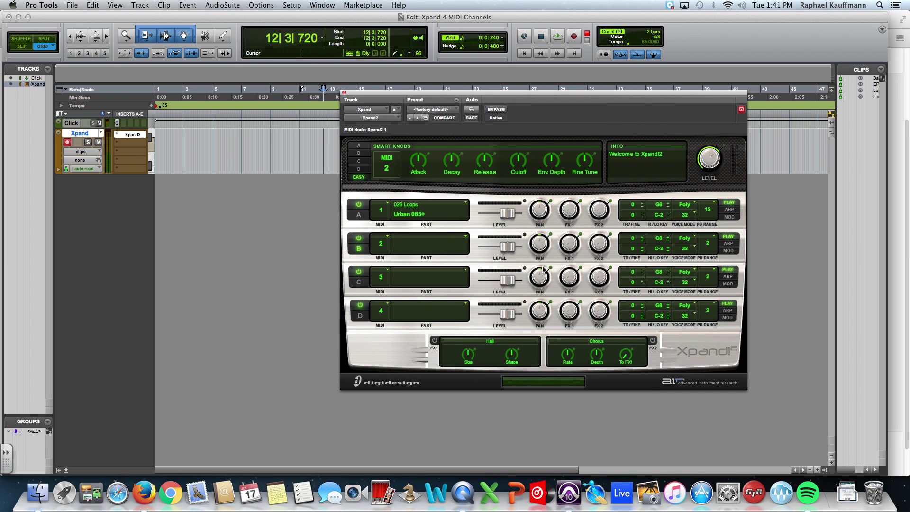
left_click(425, 245)
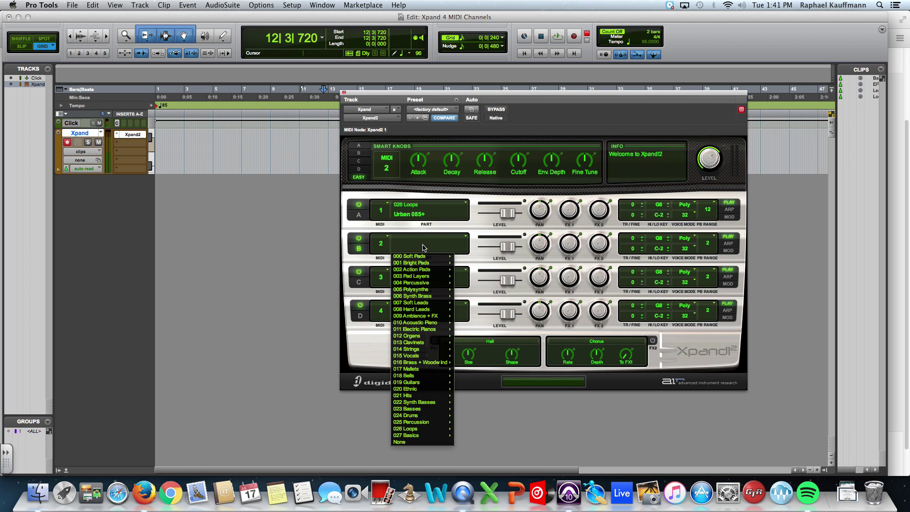
mouse_move(431, 335)
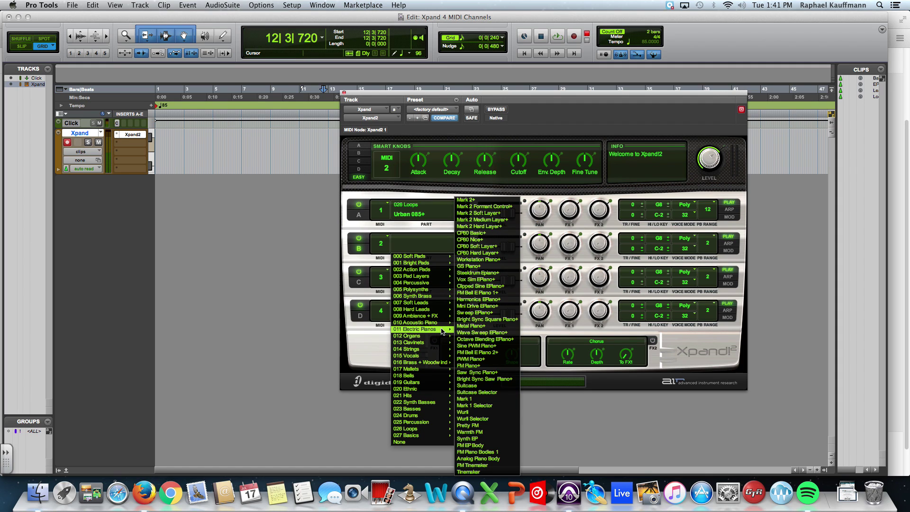
left_click(497, 200)
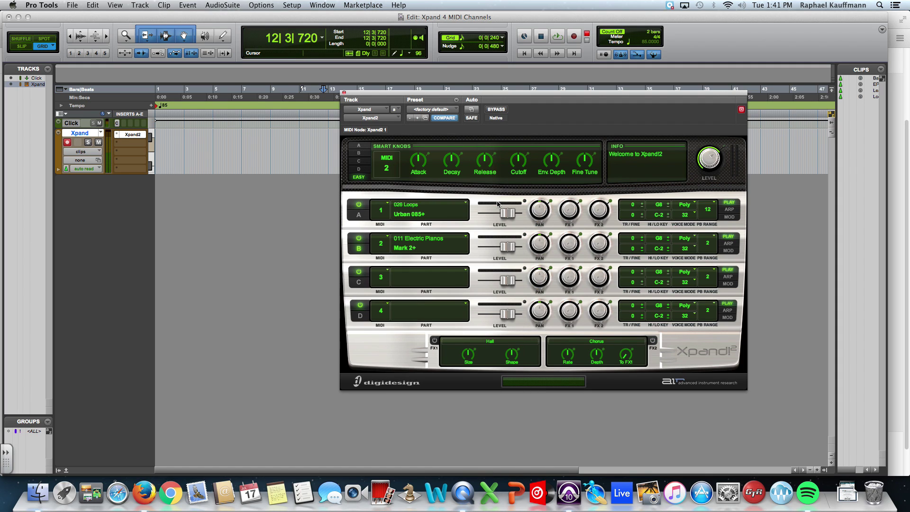
Step: Load Basic Thump Bass+ into part C and Whine Maker Bank 1+ into part D
left_click(437, 284)
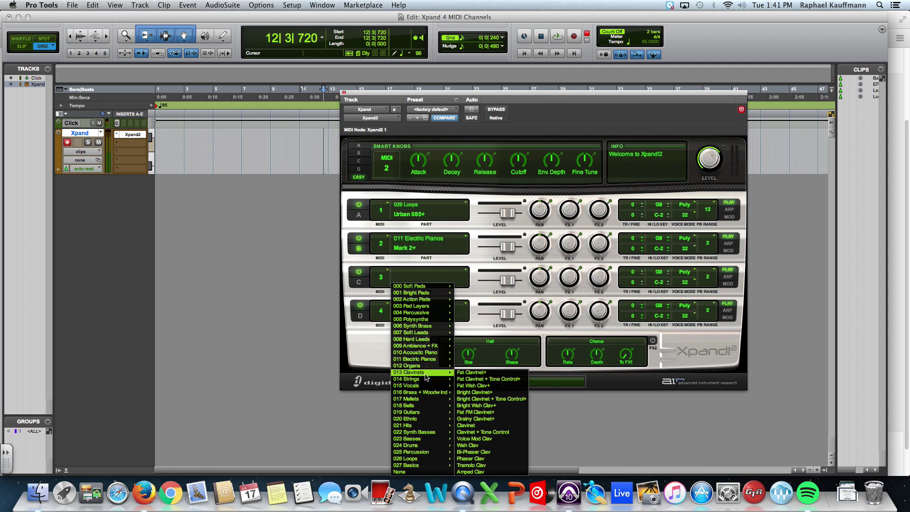
mouse_move(423, 440)
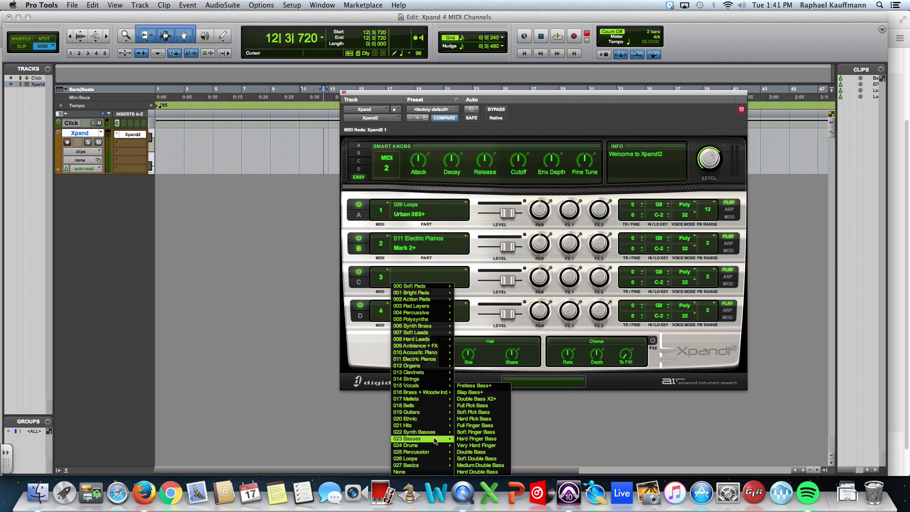
mouse_move(429, 432)
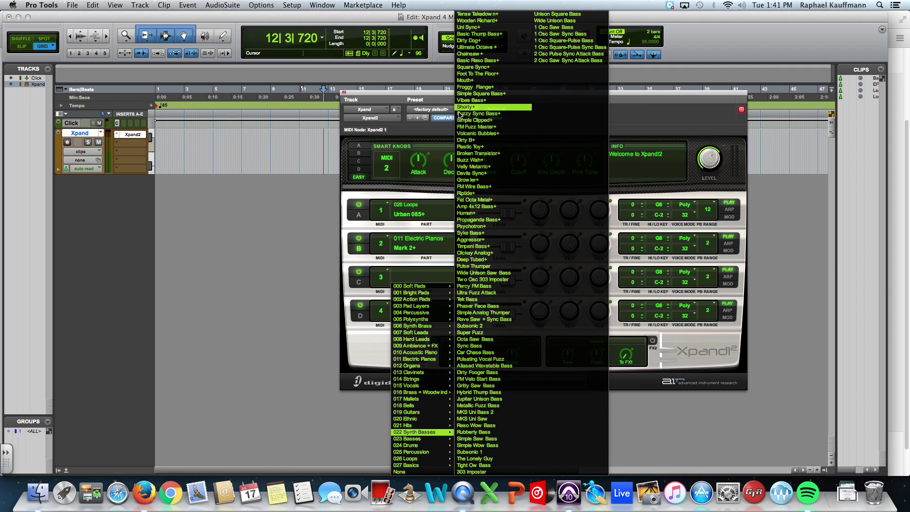
left_click(476, 33)
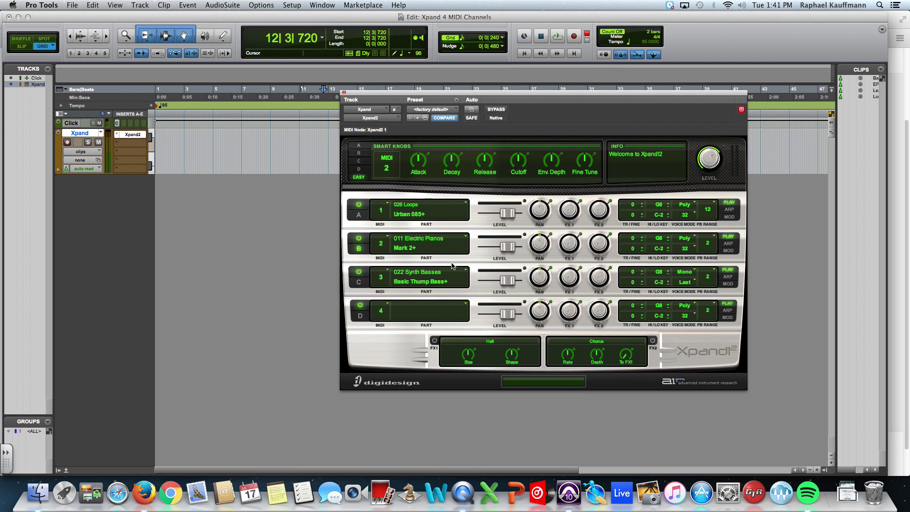
left_click(442, 310)
mouse_move(435, 361)
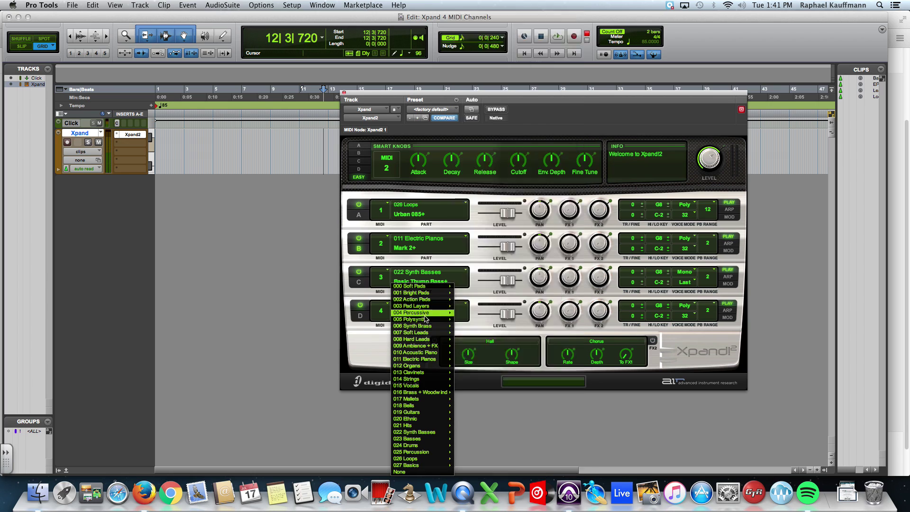
mouse_move(424, 334)
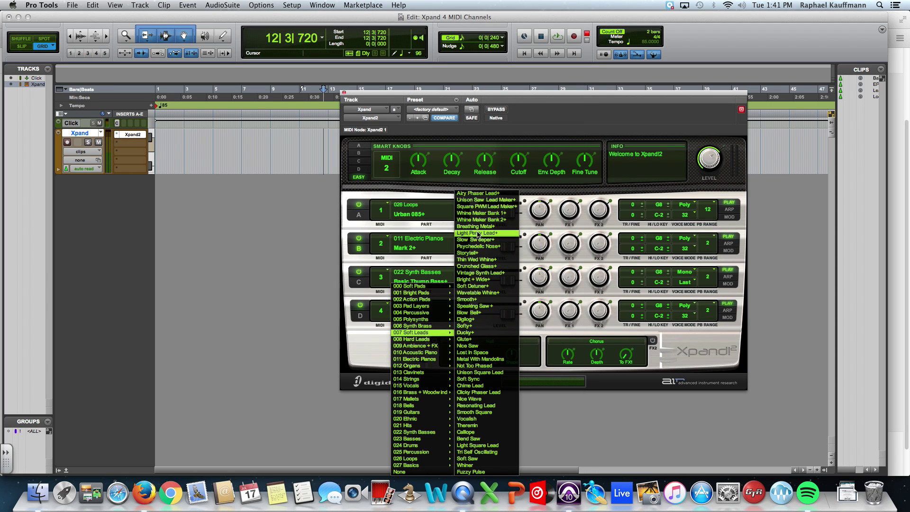
left_click(480, 213)
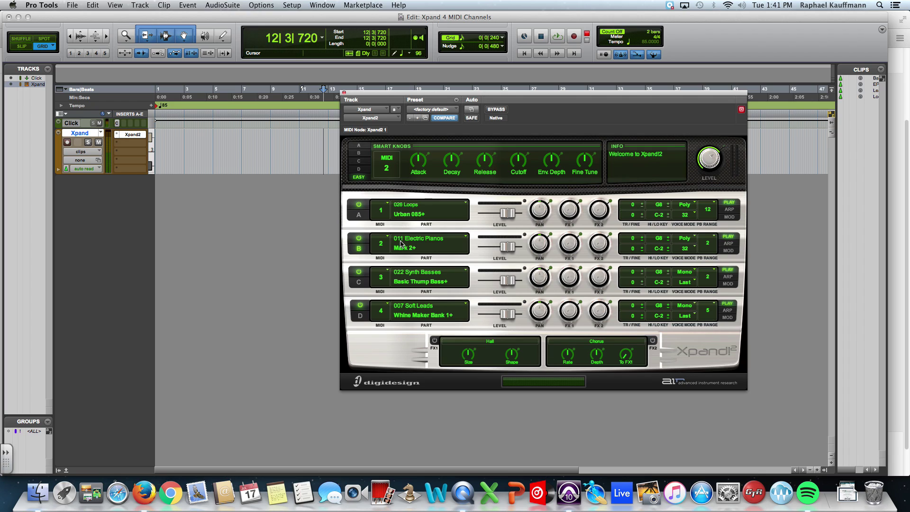
left_click(382, 245)
left_click(382, 255)
left_click(381, 277)
left_click(384, 288)
left_click(382, 310)
left_click(386, 325)
left_click(381, 244)
left_click(385, 267)
left_click(384, 276)
left_click(385, 312)
left_click(385, 311)
left_click(385, 354)
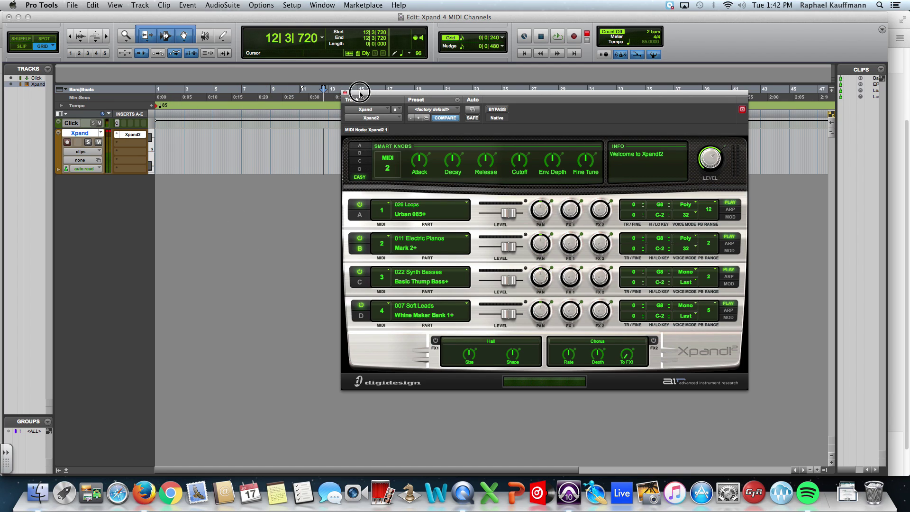
Step: Move the Xpand2 window to the lower right and set New Tracks to 4 MIDI tracks in Ticks
left_click_drag(358, 93, 615, 127)
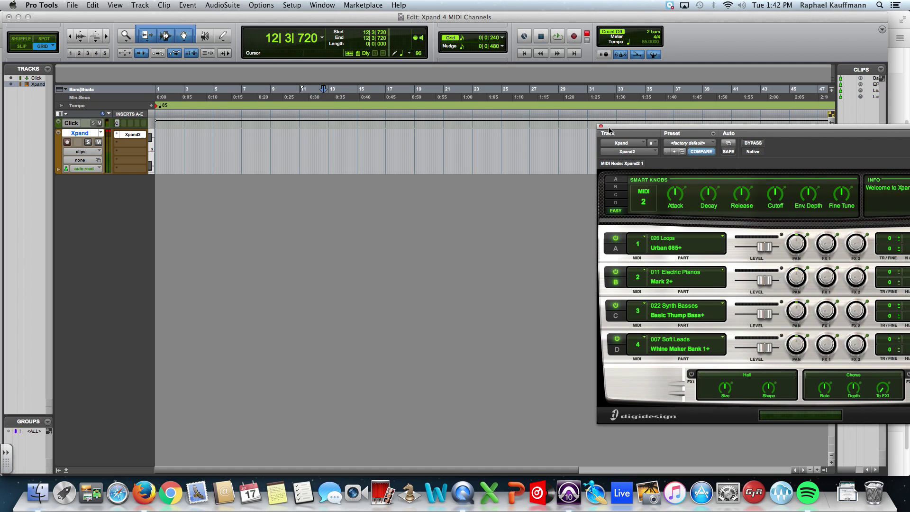
left_click(140, 5)
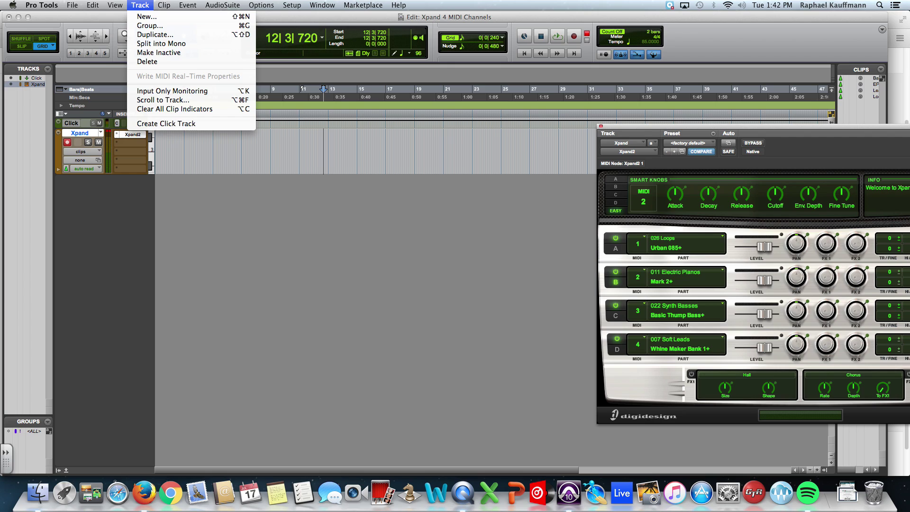
left_click(147, 17)
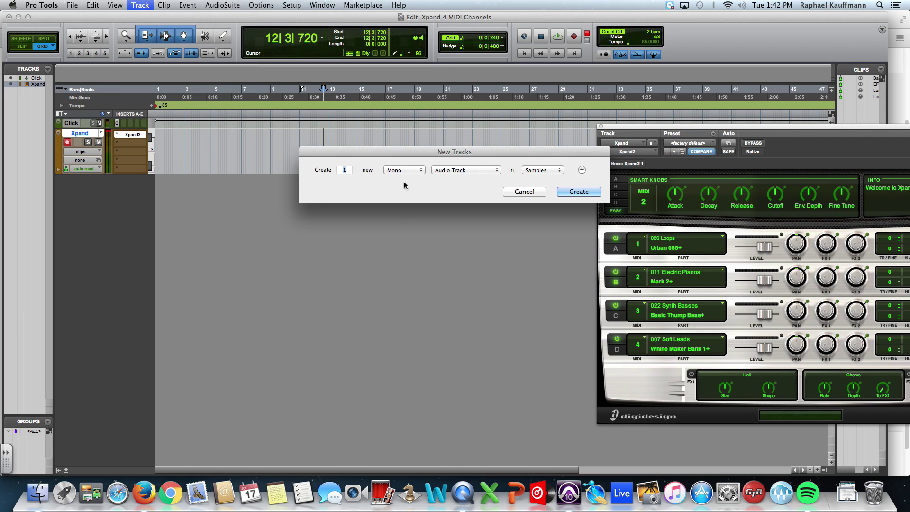
left_click(446, 170)
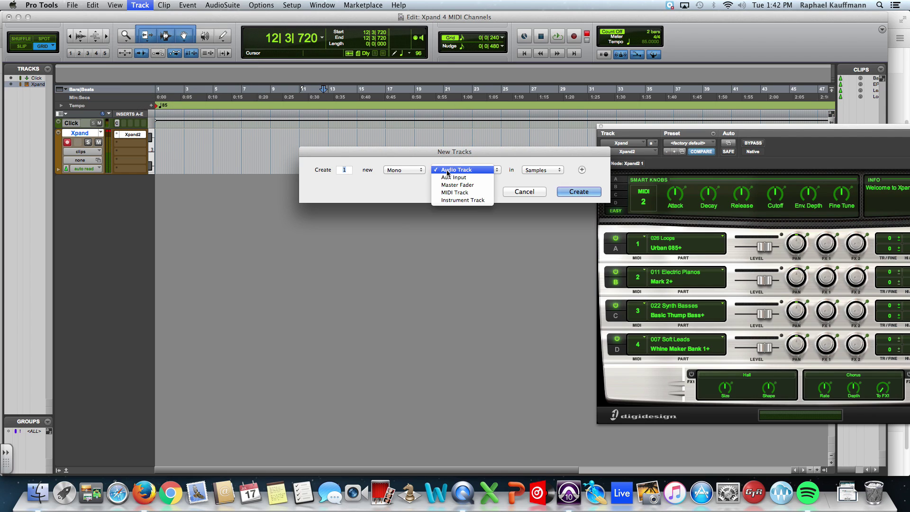
left_click(458, 193)
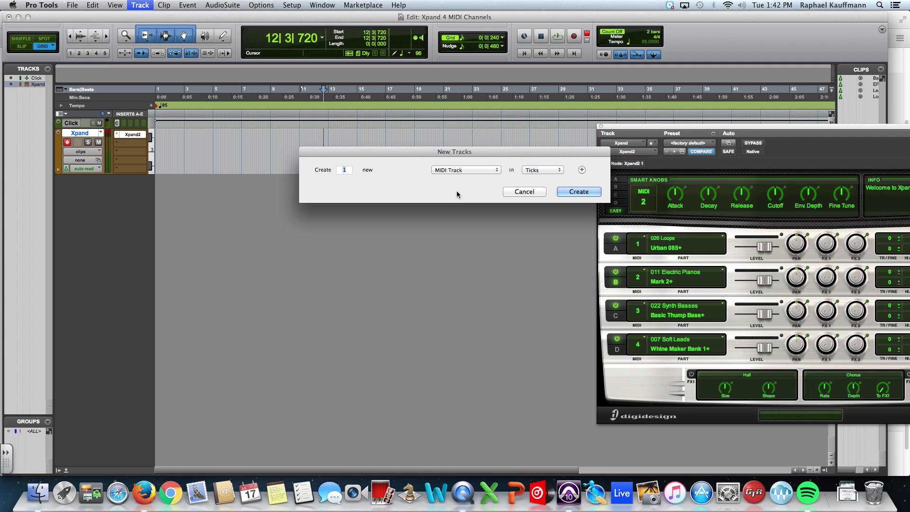
type("4")
left_click(431, 169)
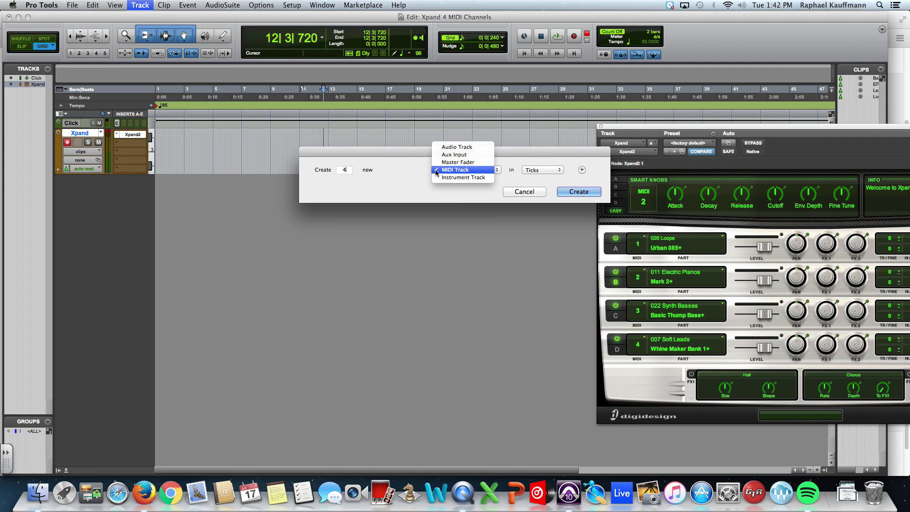
left_click(437, 145)
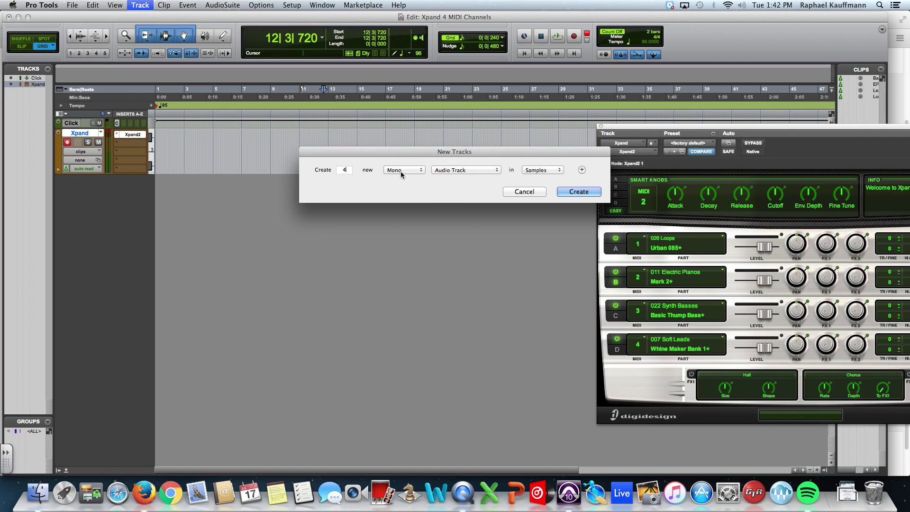
left_click(463, 174)
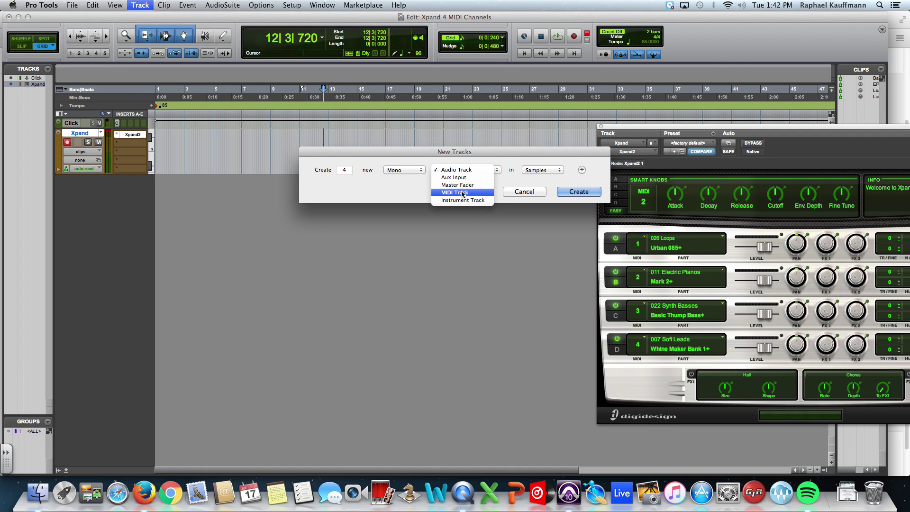
left_click(462, 192)
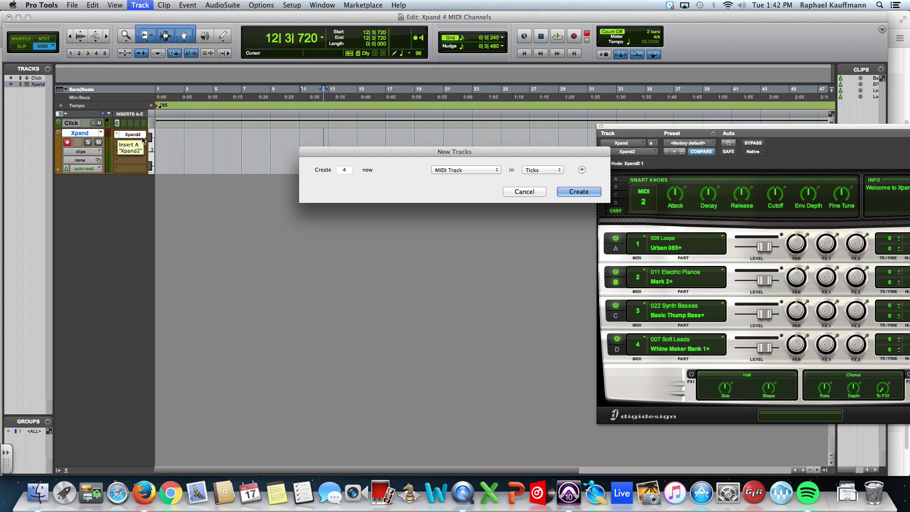
Step: Create the four MIDI tracks and rename them Drums, Keys, Bass and Lead
left_click(579, 192)
double_click(80, 178)
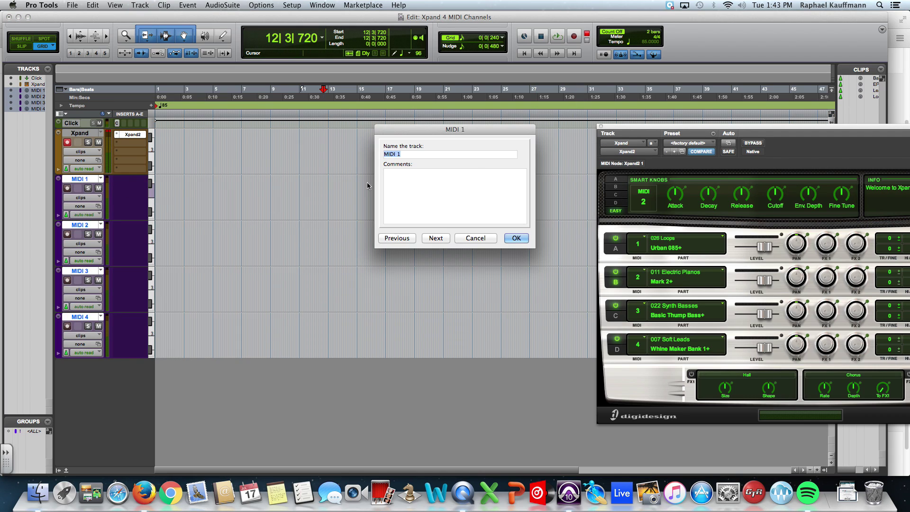
type("Drums")
left_click(436, 238)
type("Keys")
left_click(436, 238)
type("Bass")
left_click(436, 238)
type("Lead")
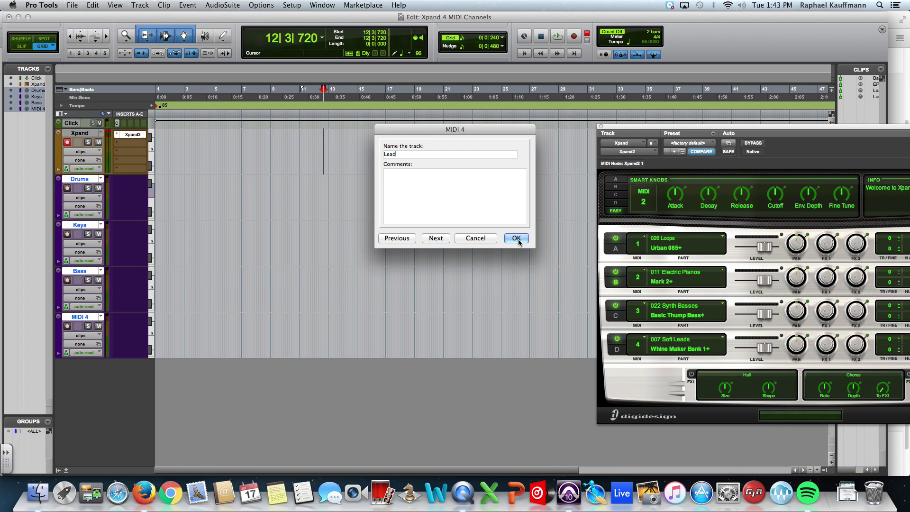
left_click(517, 238)
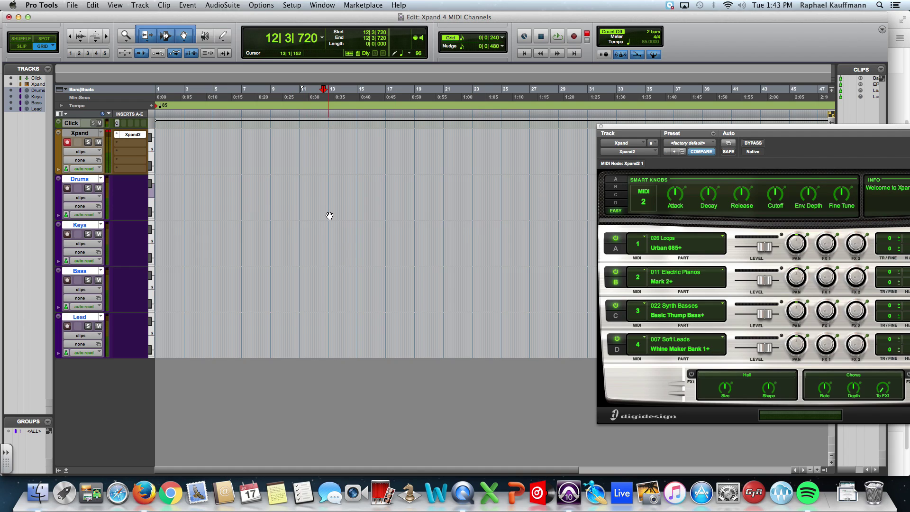
left_click(73, 134)
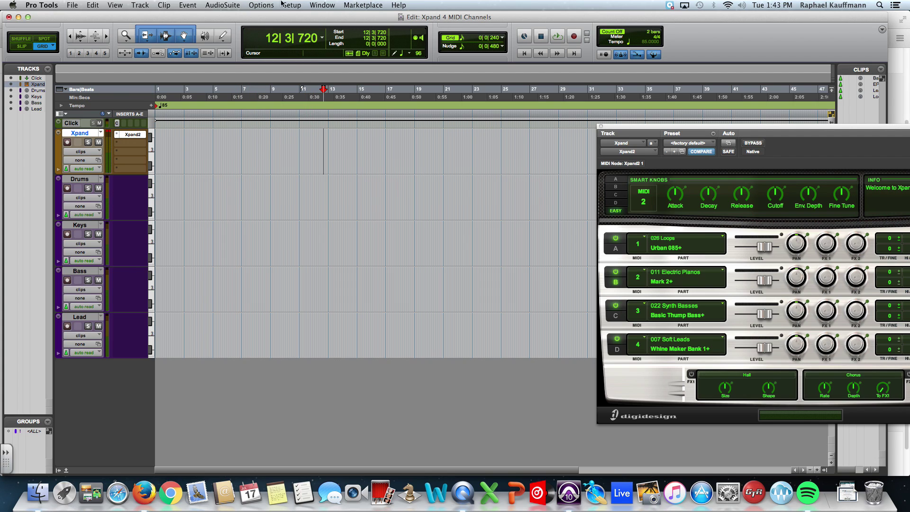
Step: Show the Mix window with all six strips visible and select the Keys, Bass and Lead tracks
left_click(321, 5)
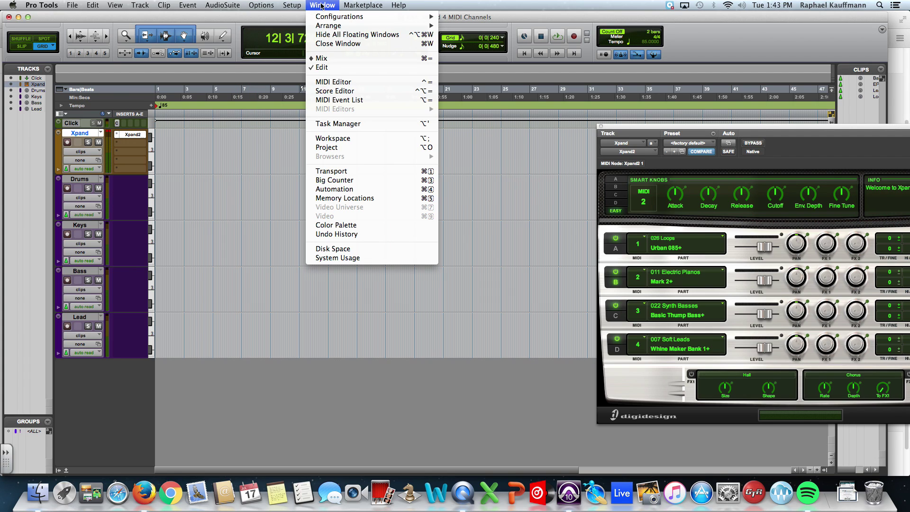
left_click(333, 58)
left_click_drag(525, 22, 322, 27)
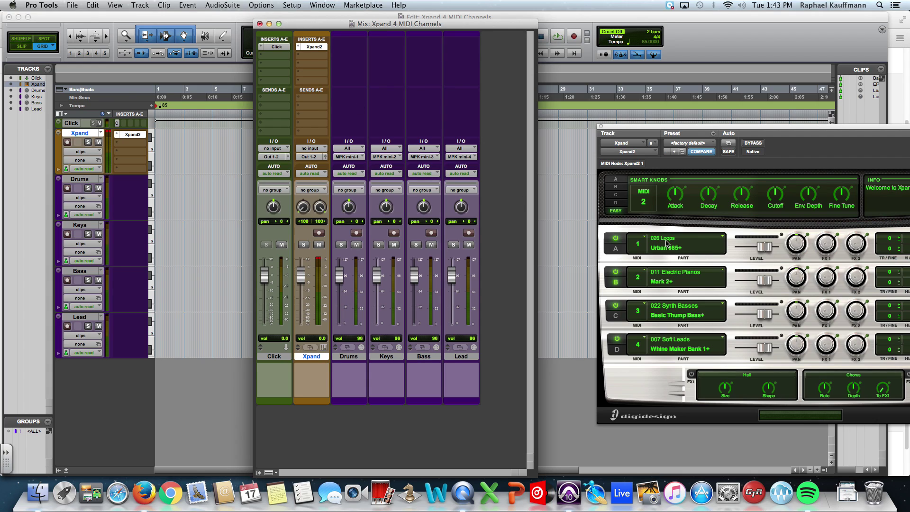
left_click(392, 357)
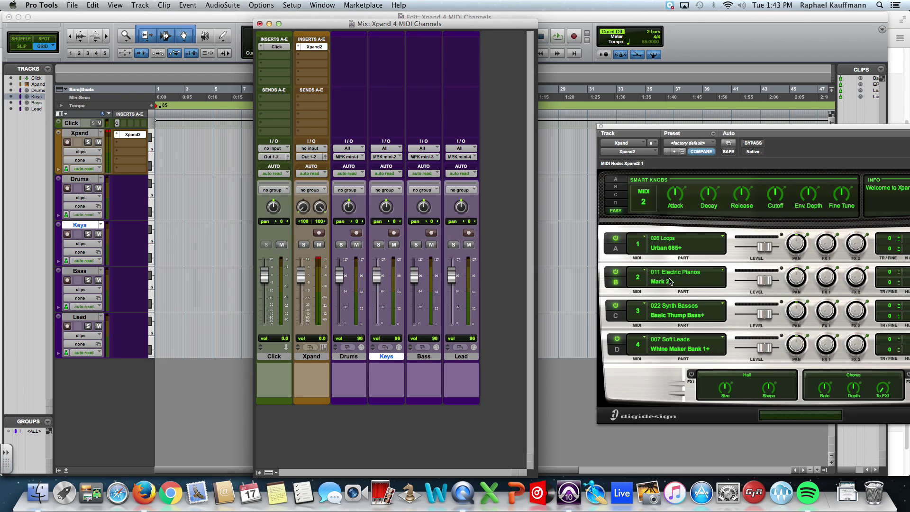
left_click(423, 357)
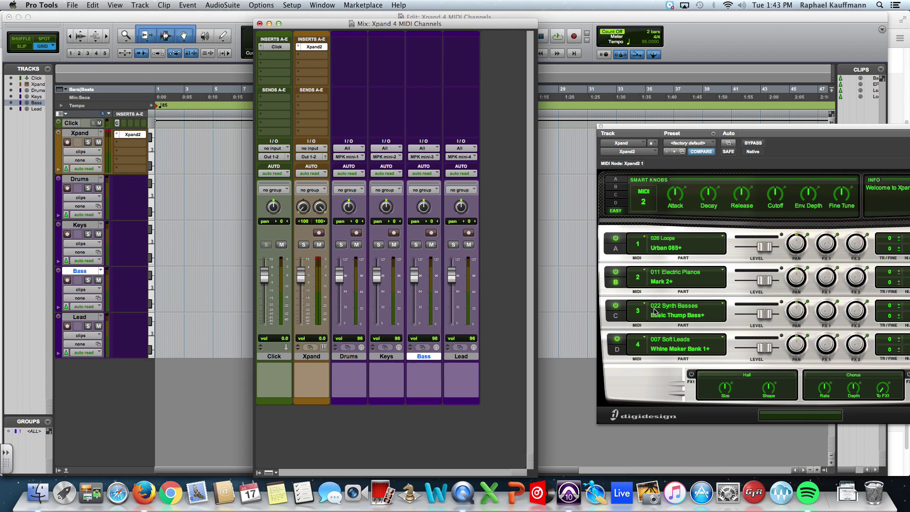
left_click(453, 357)
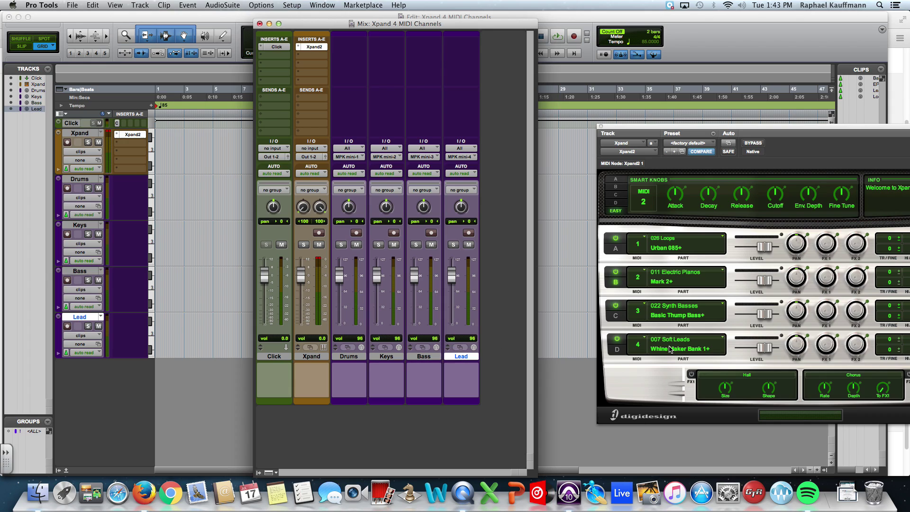
Step: Route the Drums and Keys MIDI outputs to Xpand2 channels 1 and 2
left_click(353, 157)
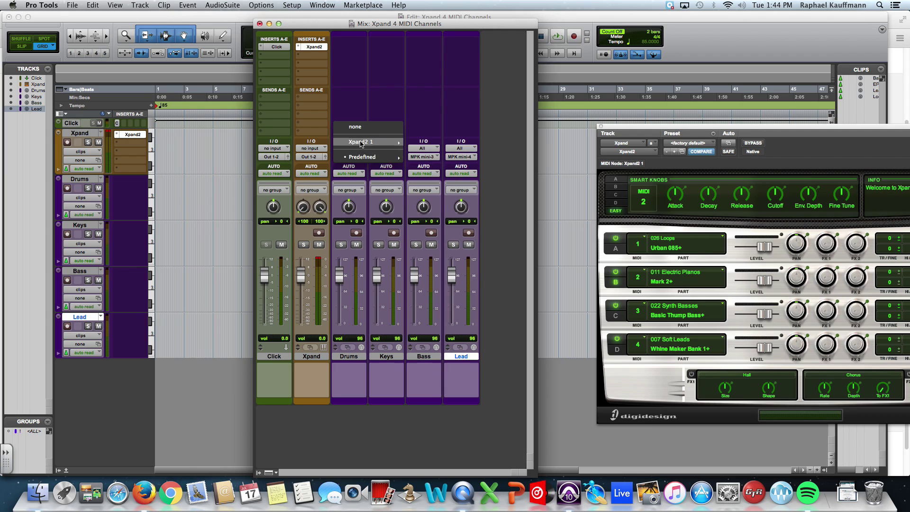
mouse_move(379, 142)
left_click(446, 142)
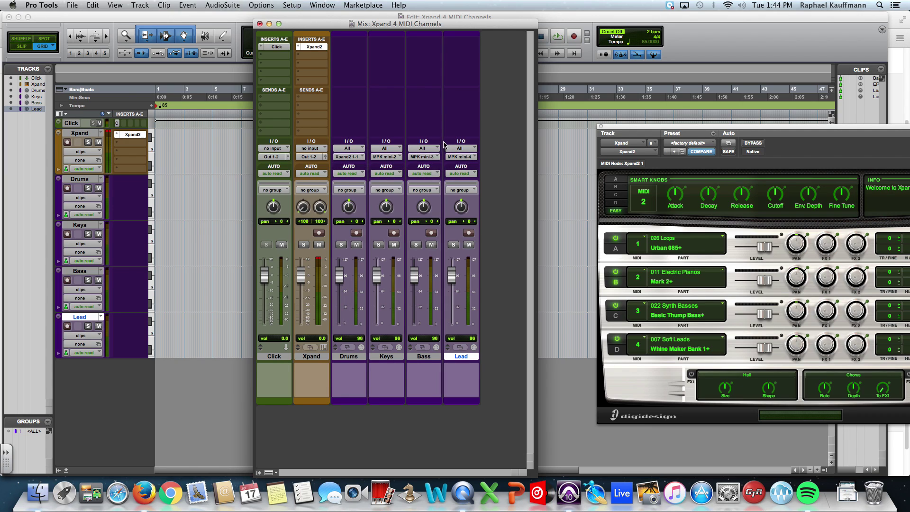
left_click(386, 157)
mouse_move(408, 144)
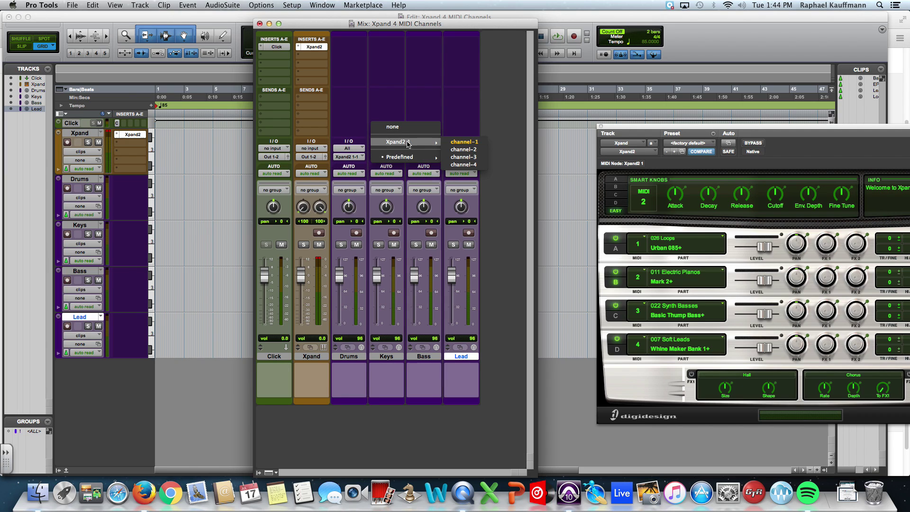
left_click(462, 149)
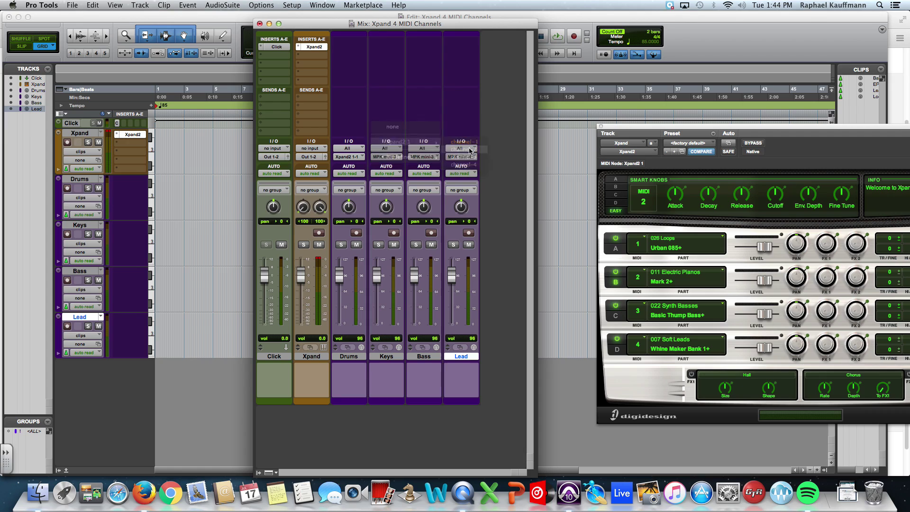
Step: Route Bass and Lead to Xpand2 channels 3 and 4, then record-arm Drums and Keys
left_click(423, 157)
mouse_move(450, 142)
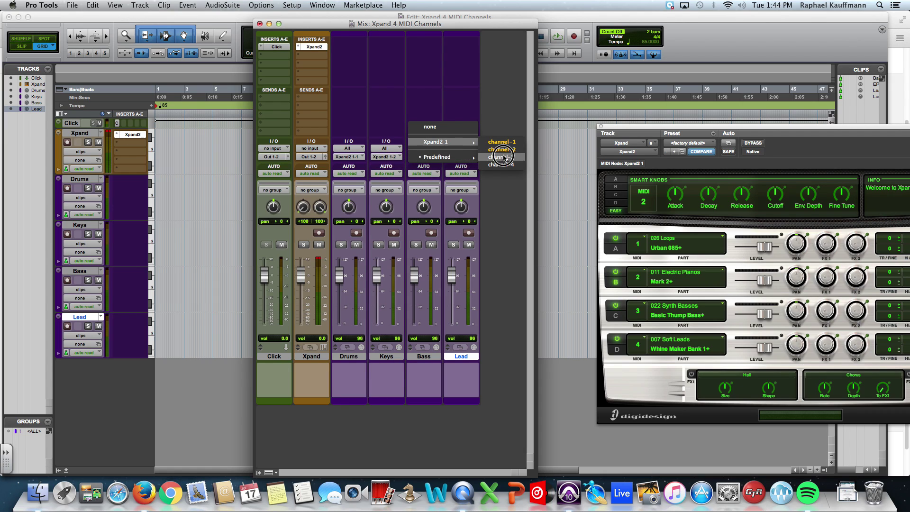
left_click(503, 158)
left_click(461, 157)
mouse_move(481, 144)
left_click(528, 165)
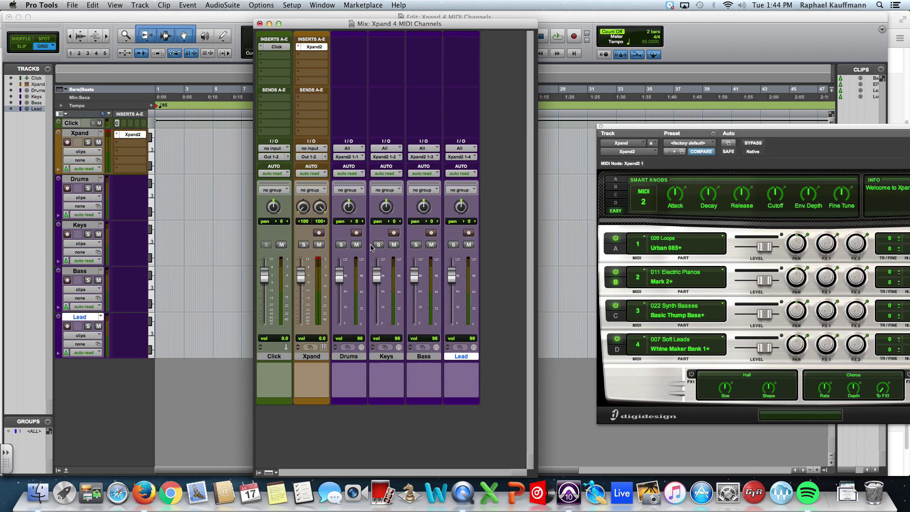
left_click(356, 233)
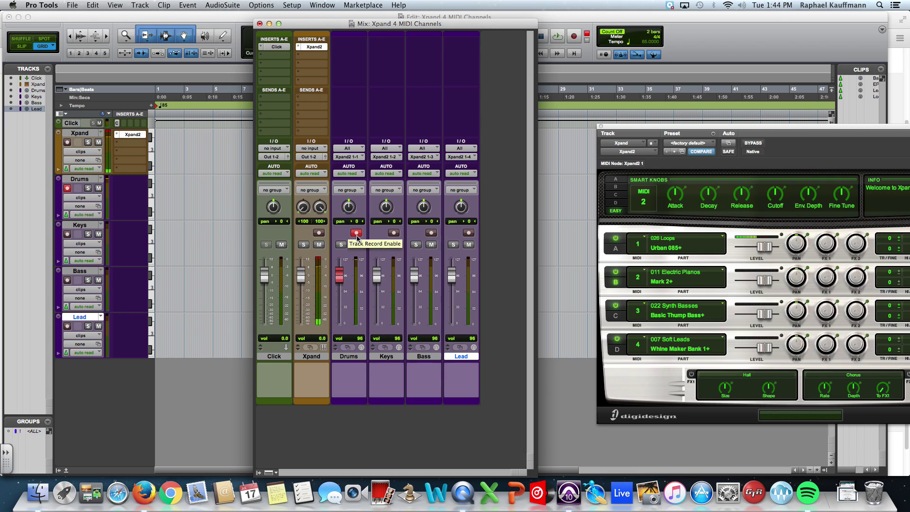
left_click(394, 233)
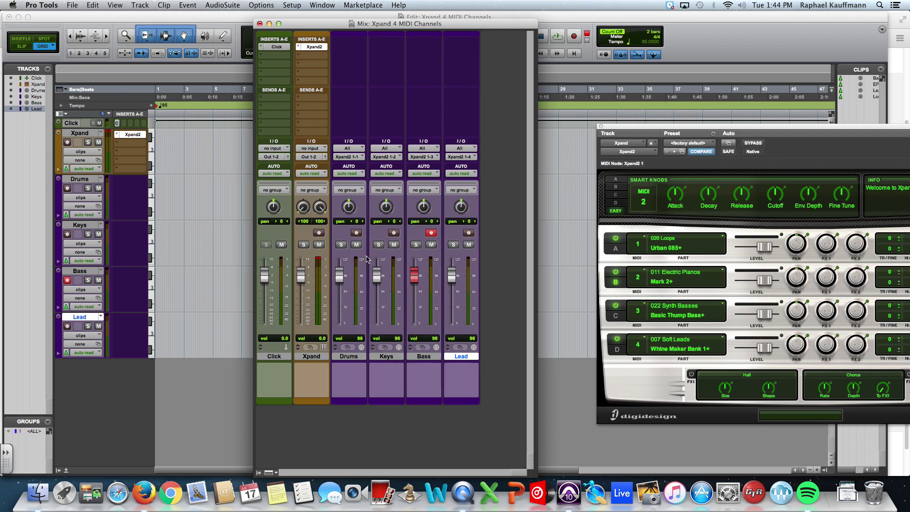
Step: Switch back to the Edit window, return to session start, zoom to about 12 bars, and select Drums
left_click(313, 357)
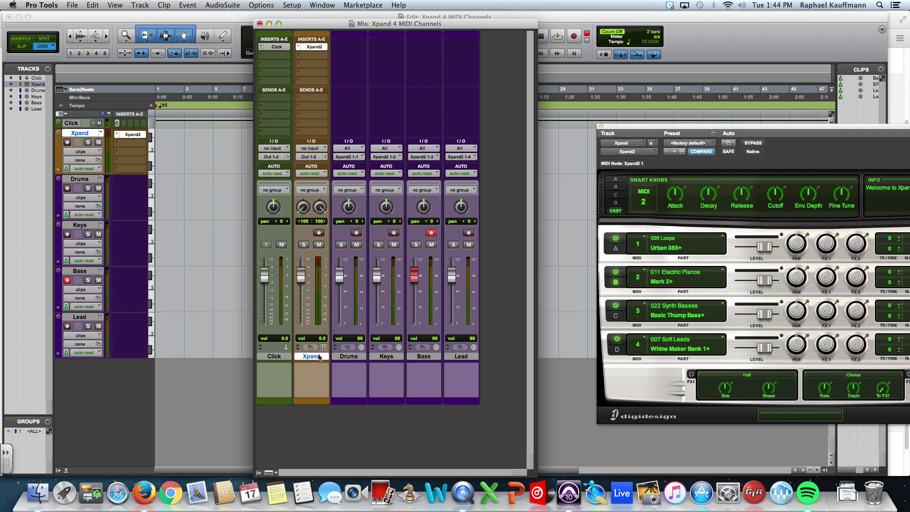
key("super+equal")
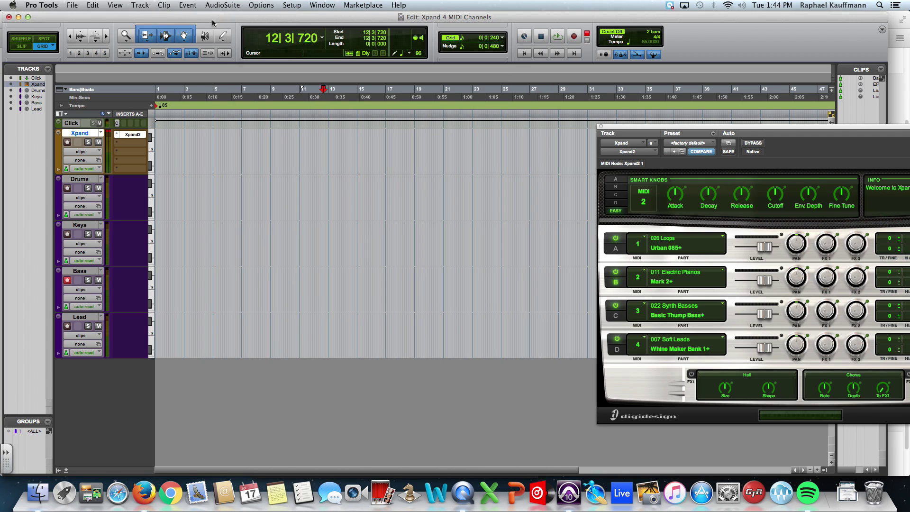
left_click(524, 54)
key("super+bracketright")
key("super+bracketright")
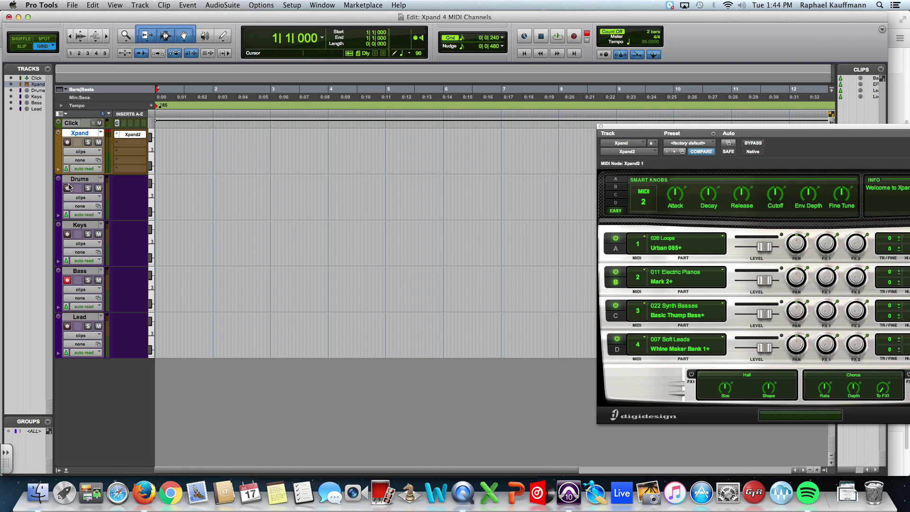
left_click(89, 181)
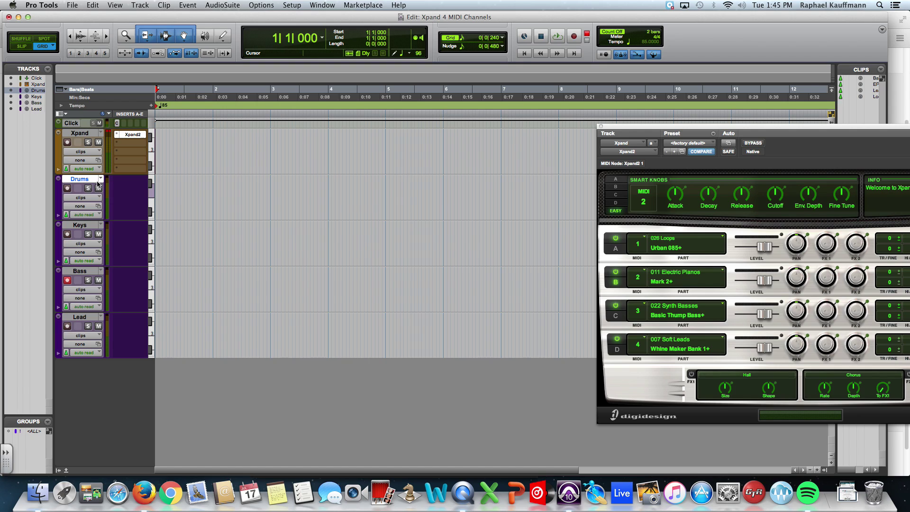
Step: Record the four-bar Drums-01 MIDI clip on the armed Drums track, then select it
left_click(67, 188)
left_click(574, 38)
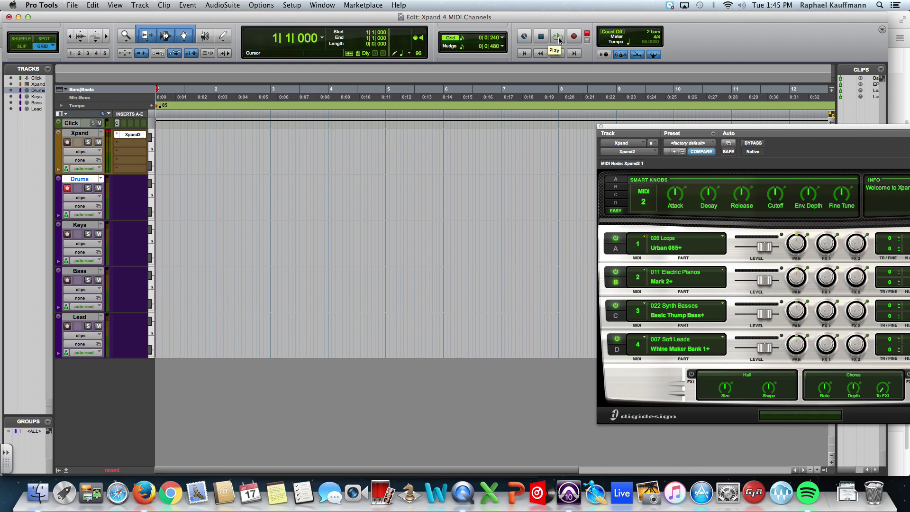
left_click(558, 37)
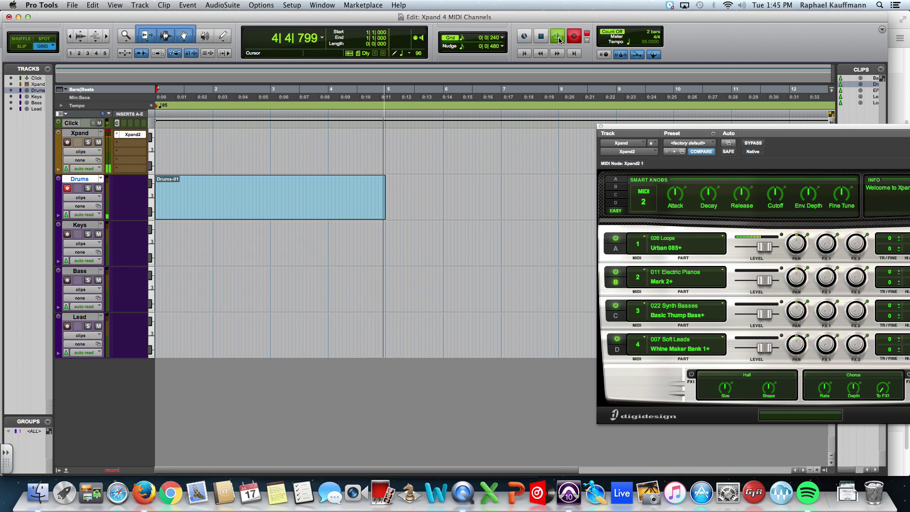
left_click(558, 37)
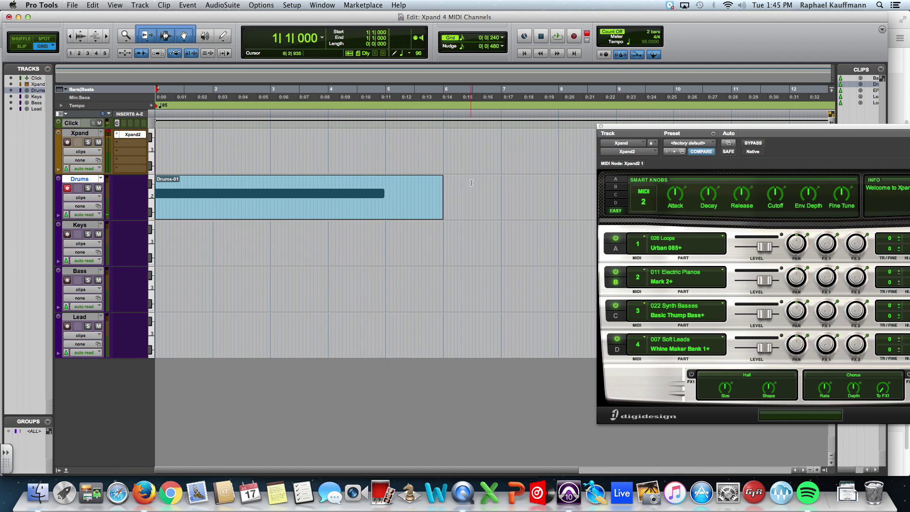
left_click(392, 192)
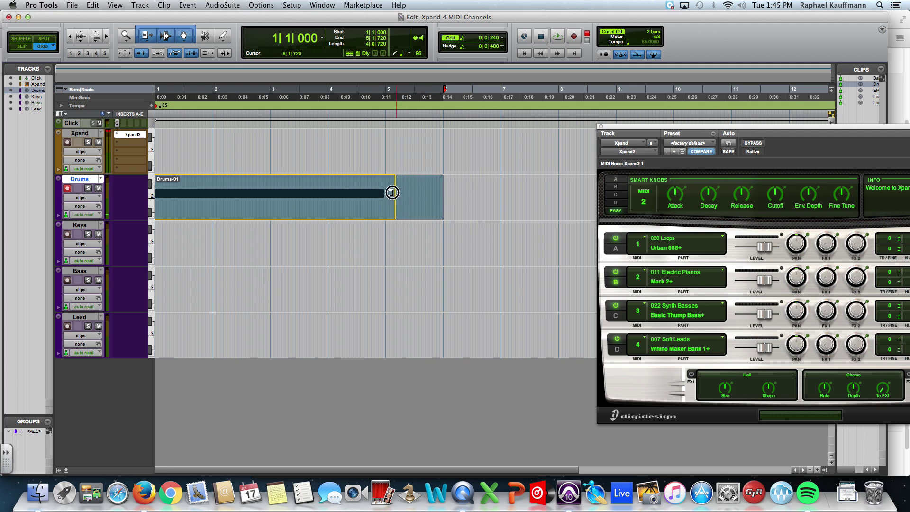
Step: Inspect the Drums-01 note in the MIDI Editor zoomed out, then close it and reselect the clip
double_click(366, 206)
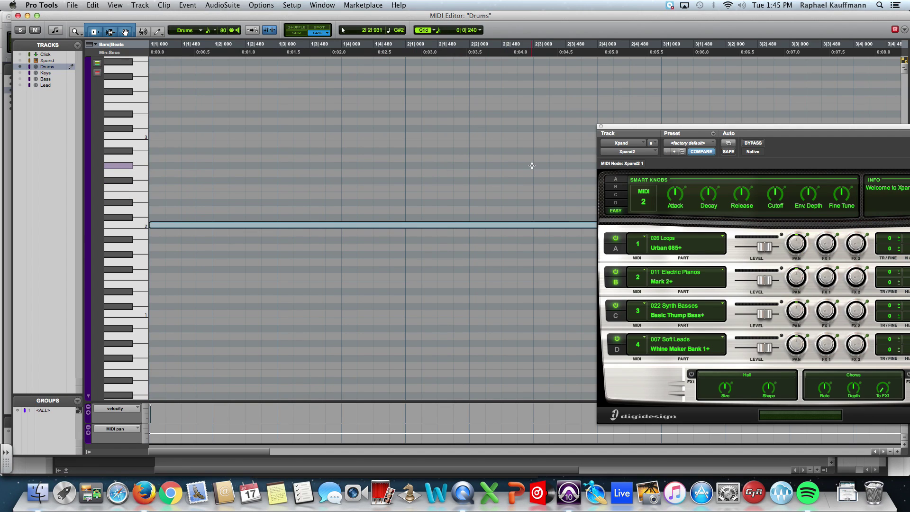
key("super+bracketleft")
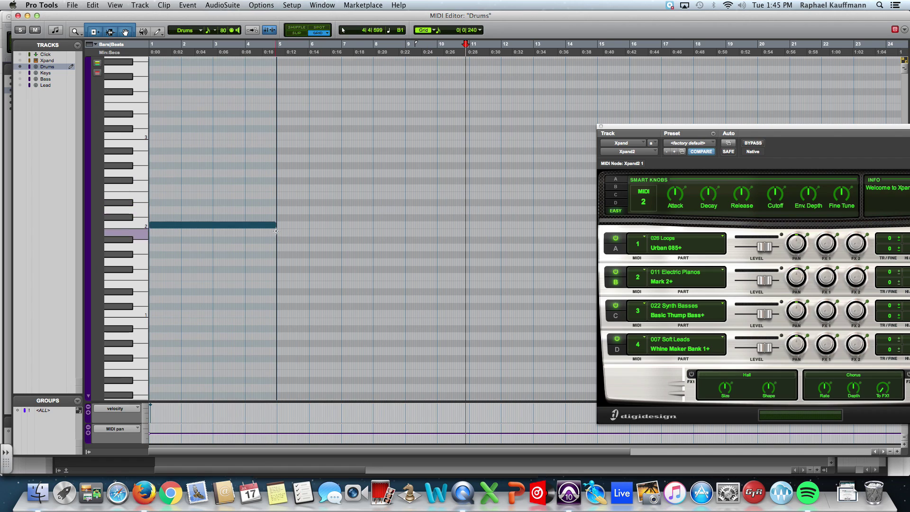
key("Return")
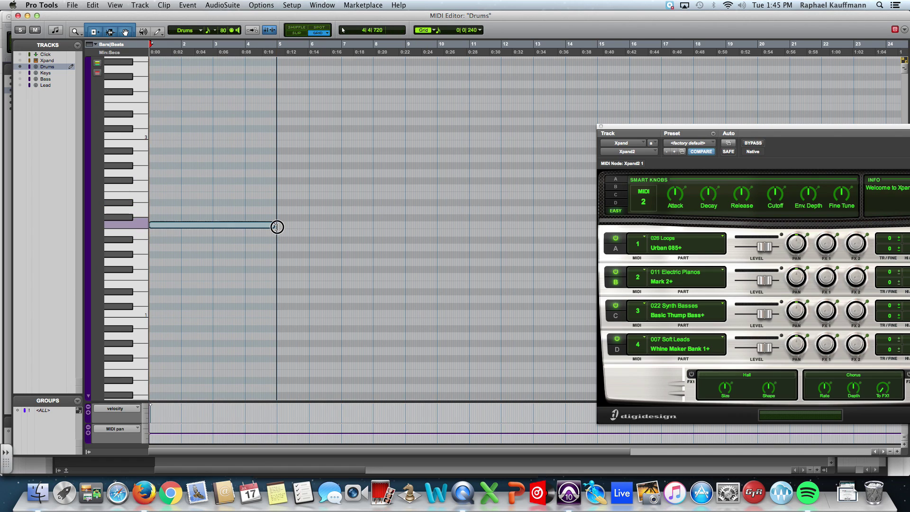
left_click(18, 16)
left_click(283, 217)
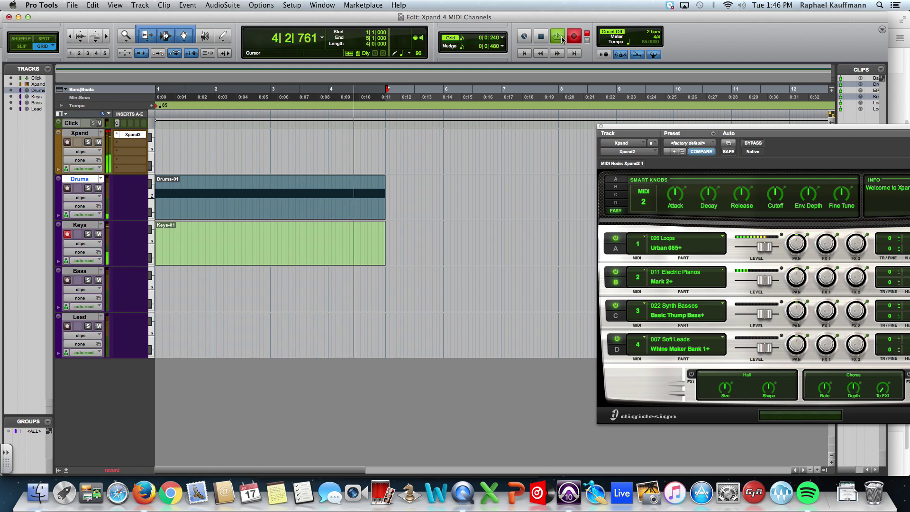
Step: Stop the Keys take and record a Bass-02 clip on the Bass track
key("space")
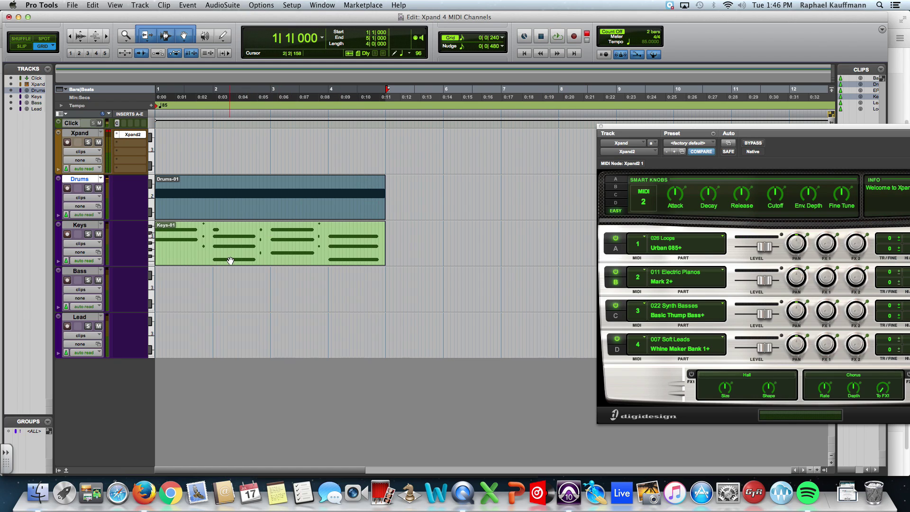
left_click(67, 280)
left_click(572, 37)
left_click(558, 37)
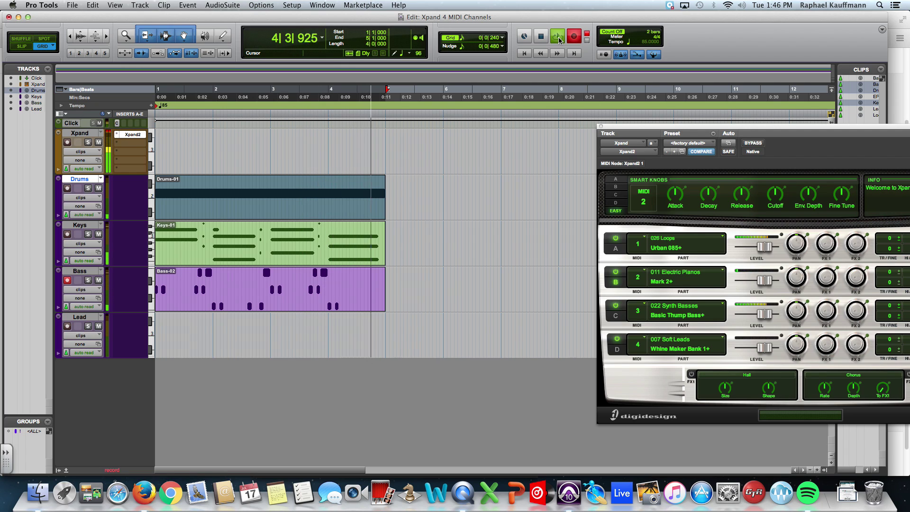
key("space")
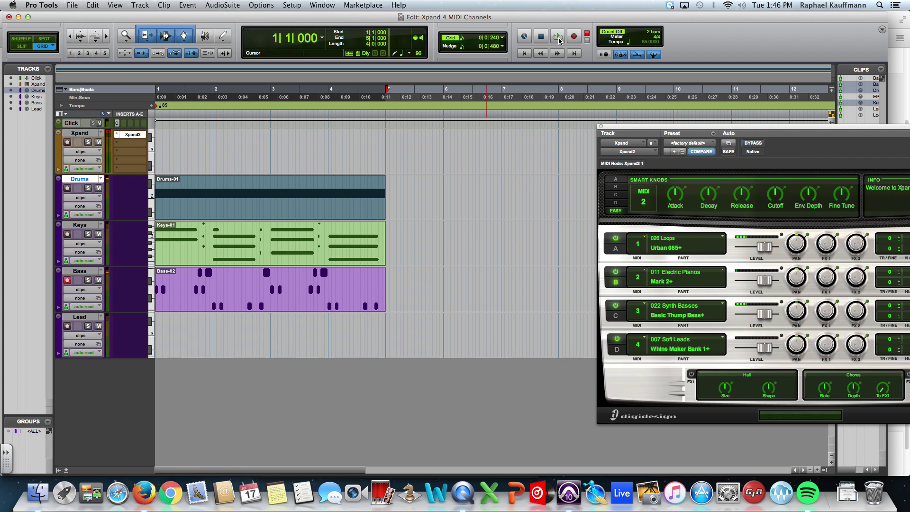
Step: Move record-enable from Bass to Lead and start recording the Lead-02 clip
key("shift+r")
left_click(573, 36)
left_click(557, 36)
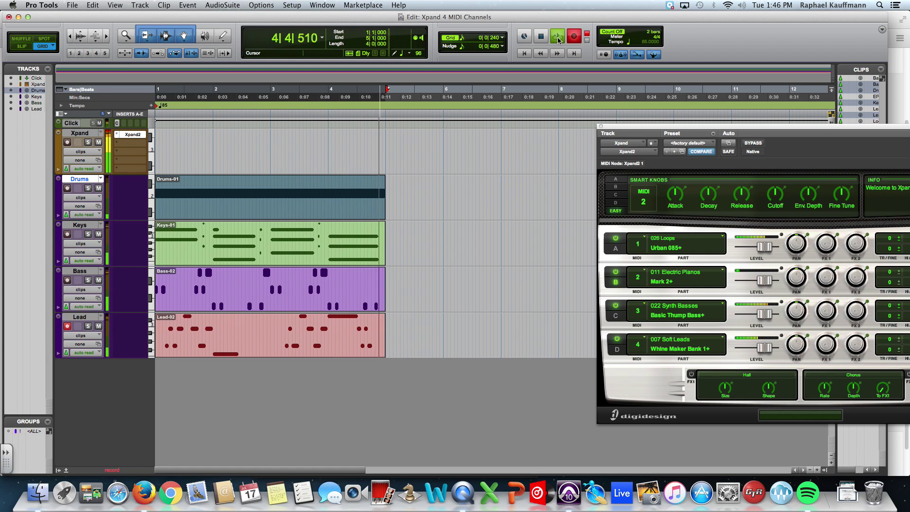
Step: Stop the Lead take and play back Drums, Keys, Bass and Lead each alone, ending all unmuted
left_click(558, 40)
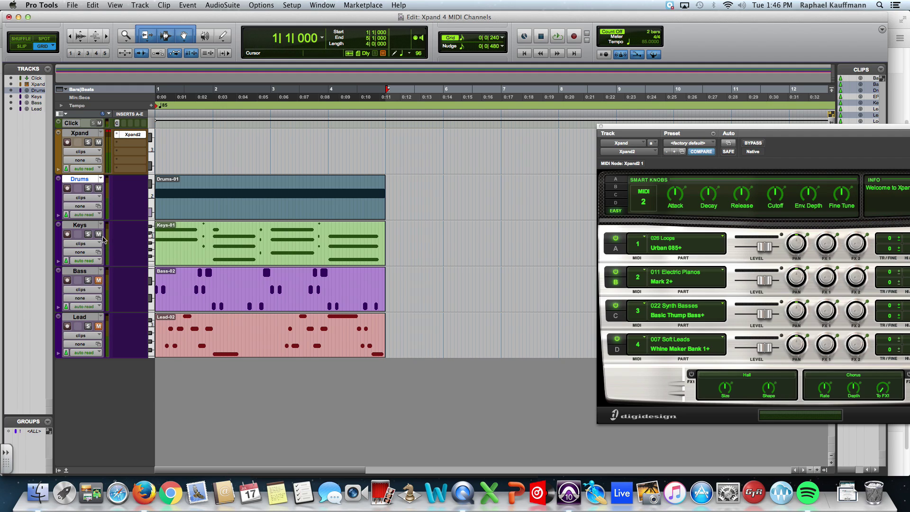
key("space")
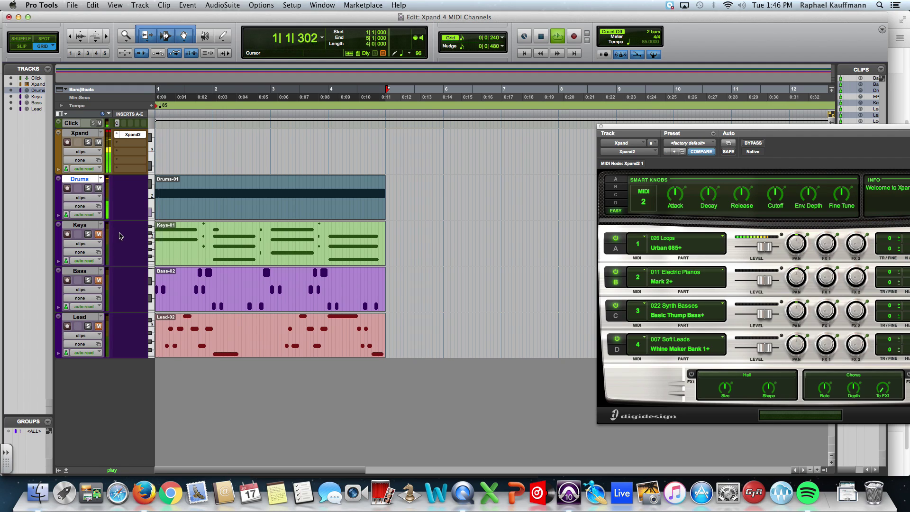
left_click(98, 188)
left_click(99, 235)
left_click(98, 234)
left_click(99, 281)
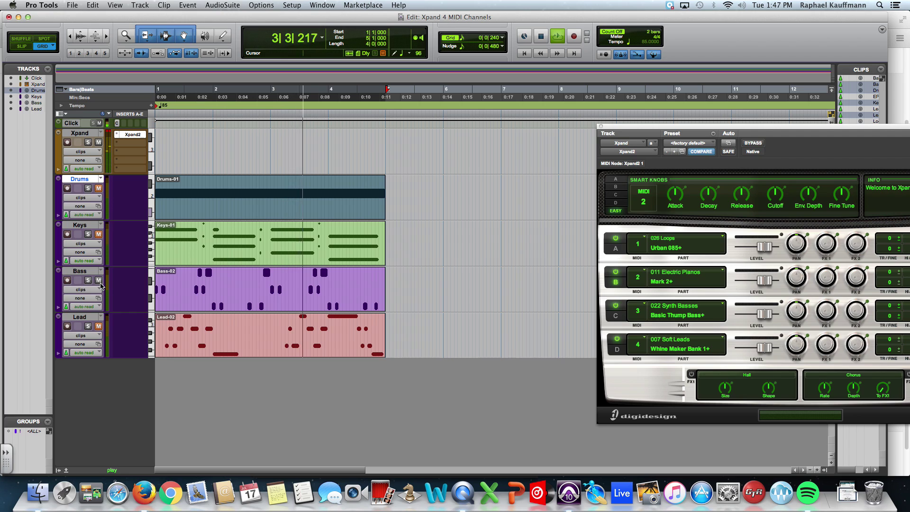
left_click(99, 280)
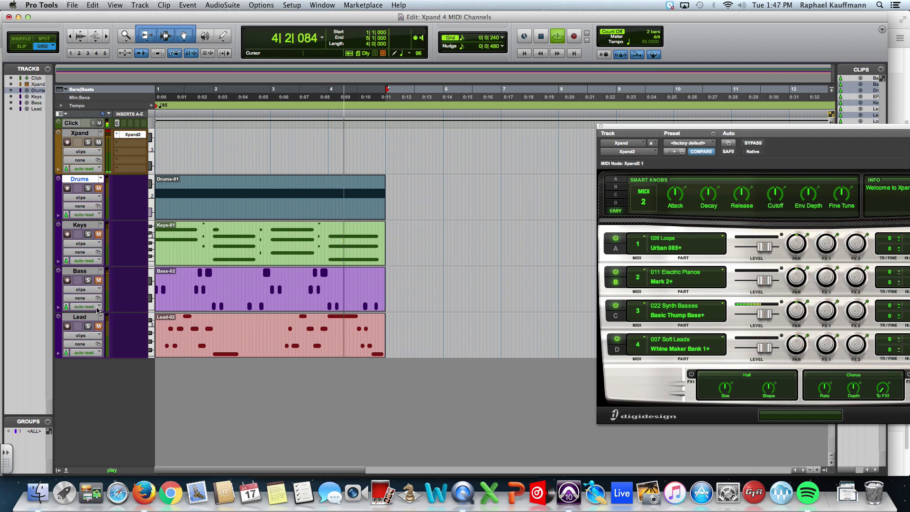
left_click(99, 326)
left_click(98, 280)
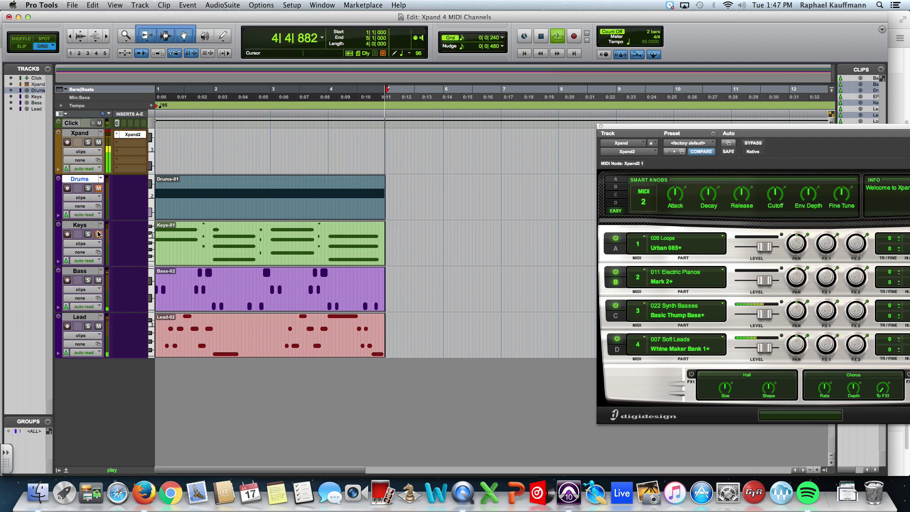
left_click(98, 188)
left_click(99, 234)
key("space")
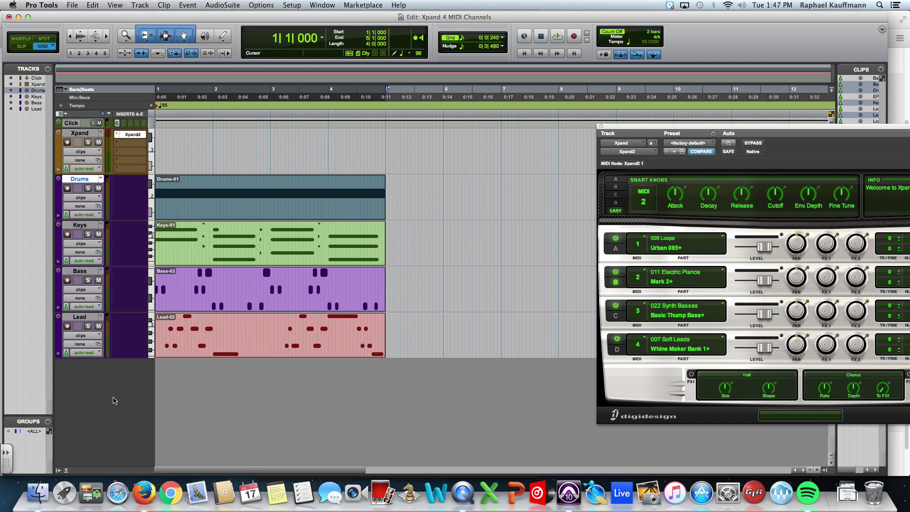
Step: Select the Keys-01, Bass-02 and Lead-02 clips, then the Xpand track
left_click(266, 254)
left_click(268, 290)
left_click(276, 324)
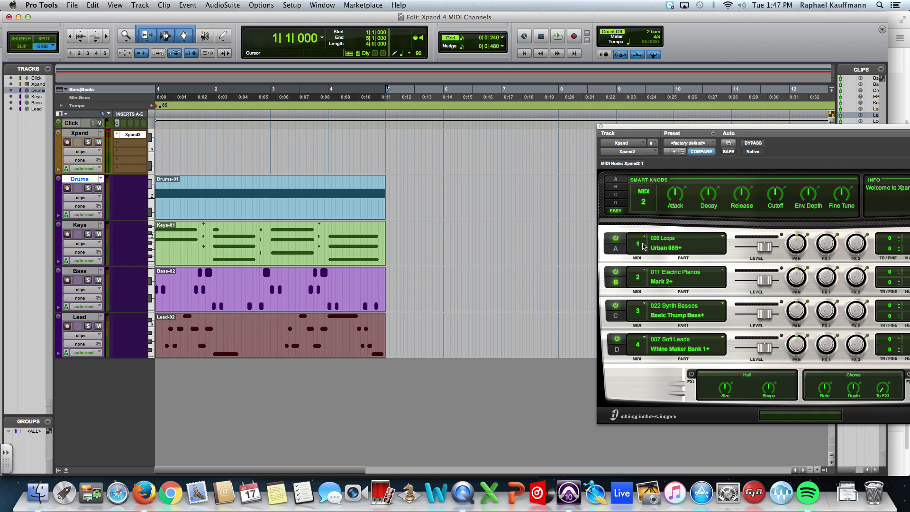
left_click(79, 134)
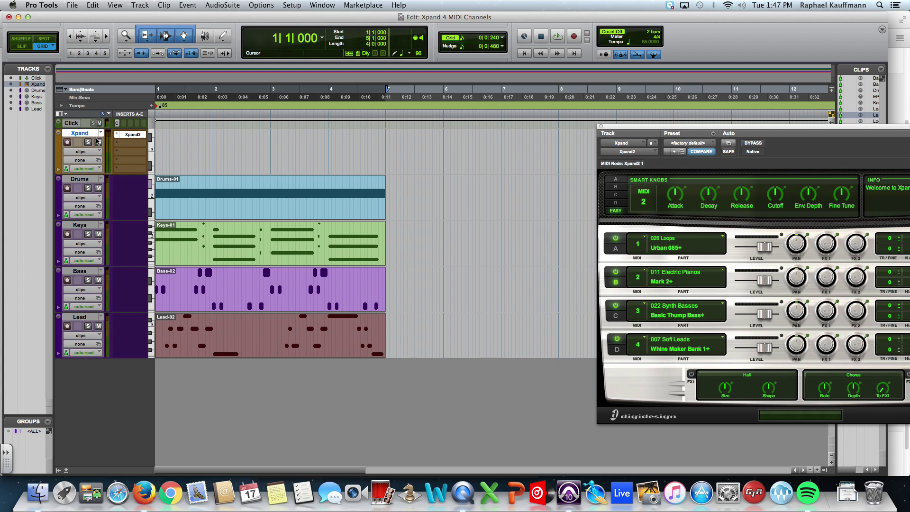
Step: Insert AIR Dynamic Delay on the Xpand track's second insert slot
key("space")
key("space")
left_click(125, 142)
mouse_move(172, 159)
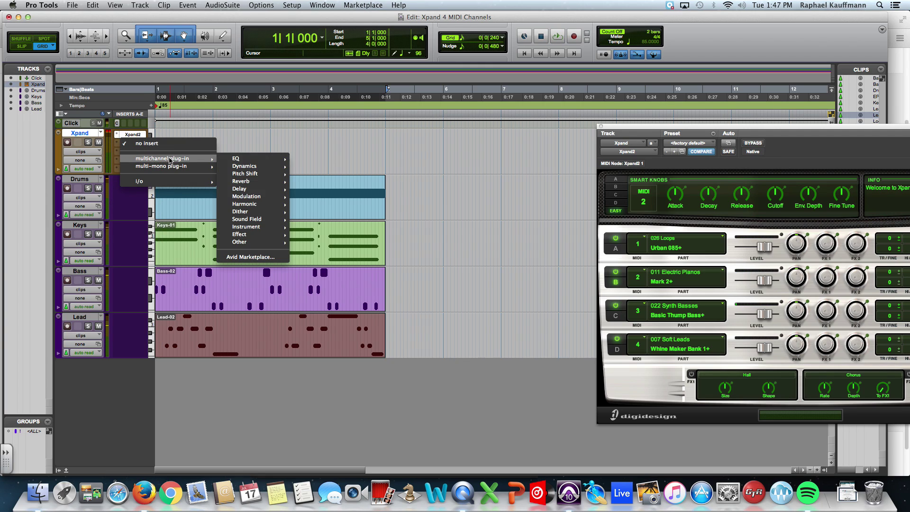
mouse_move(252, 190)
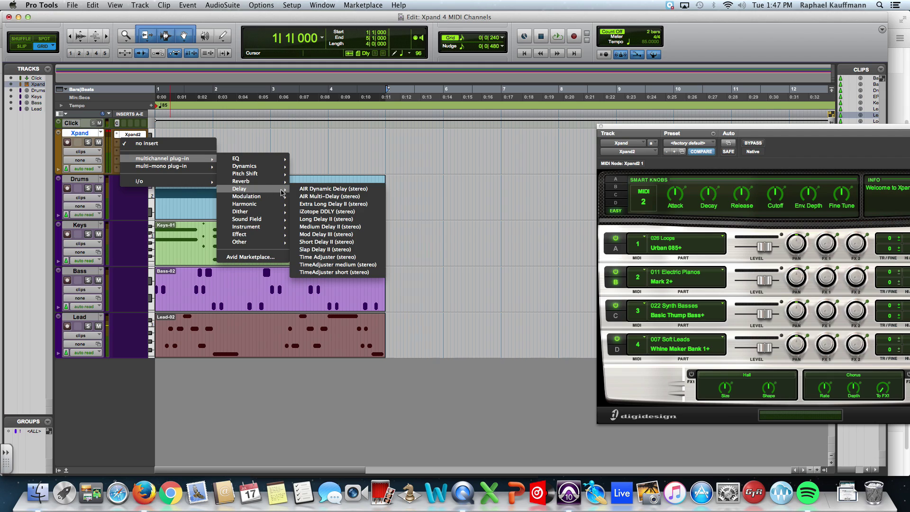
left_click(326, 191)
Step: Play the session with the delay, then close its window and remove it from the track
key("space")
key("space")
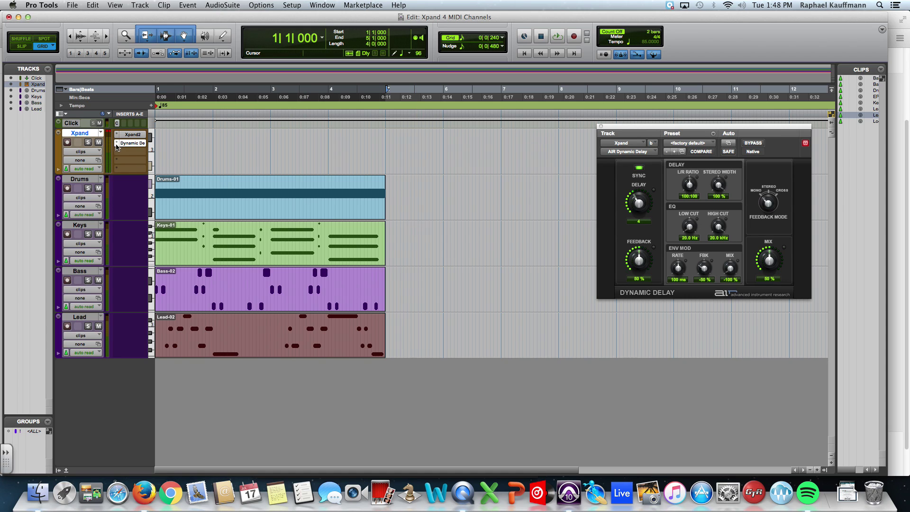
left_click(124, 143)
left_click_drag(114, 193, 126, 182)
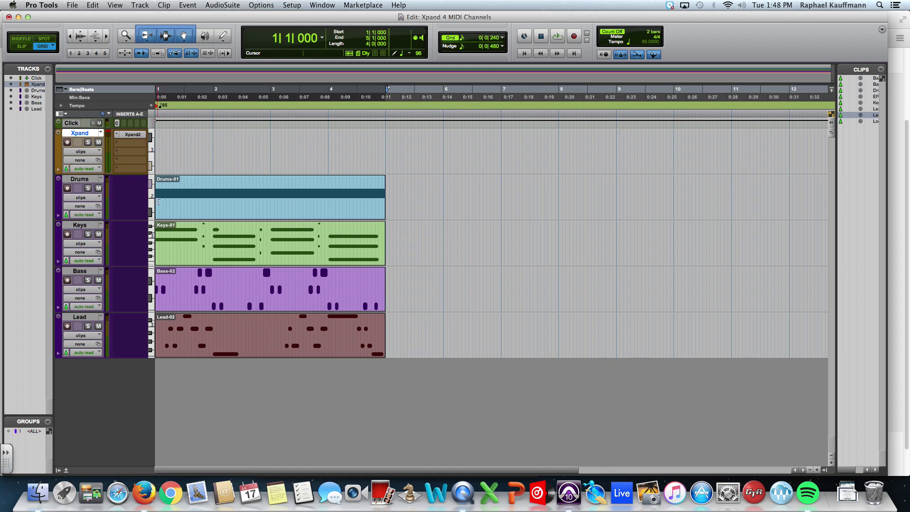